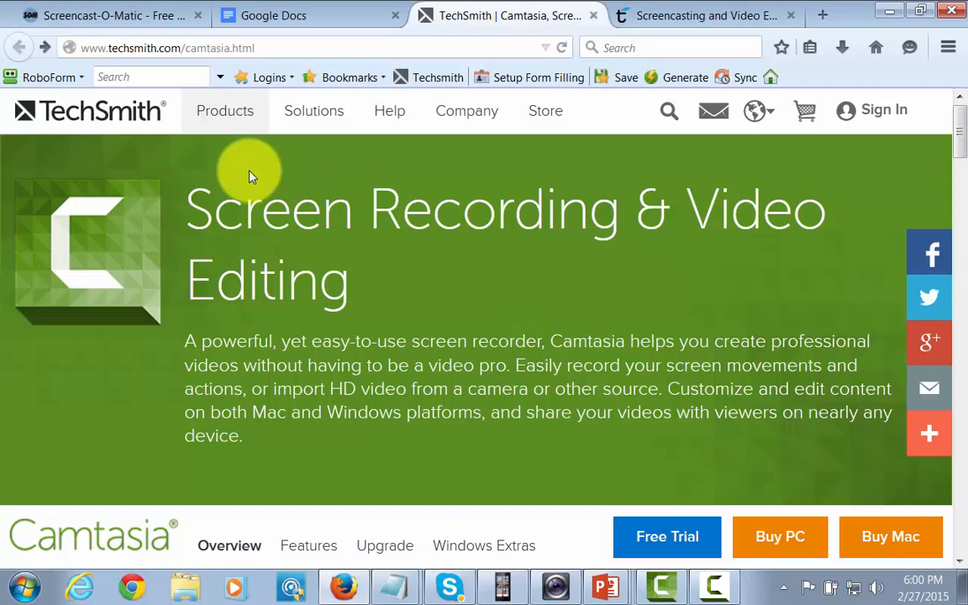
Look over the Screencast-O-Matic home page and its free recording options.
{"action": "left_click", "coordinate": [118, 14]}
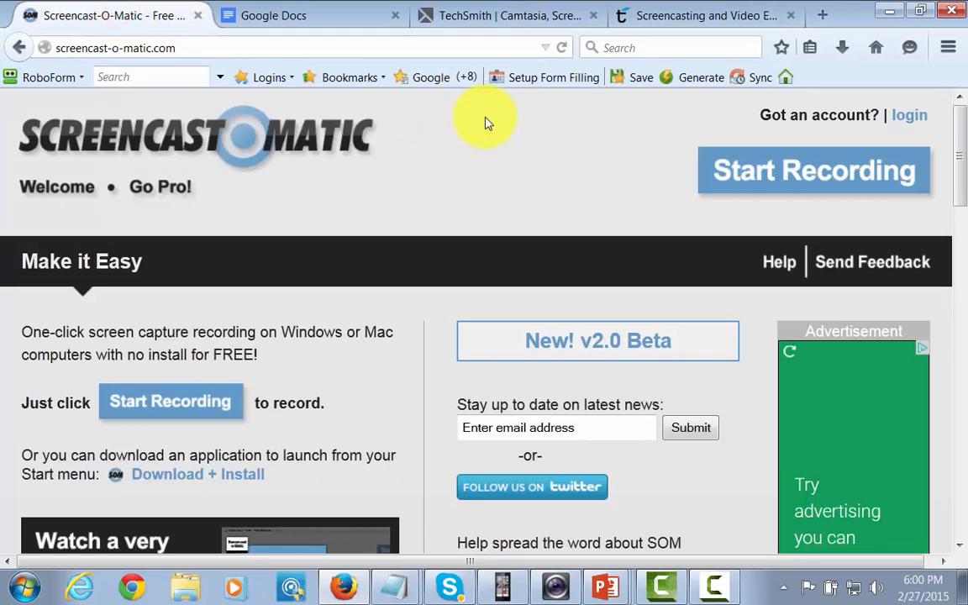
{"action": "left_click", "coordinate": [515, 167]}
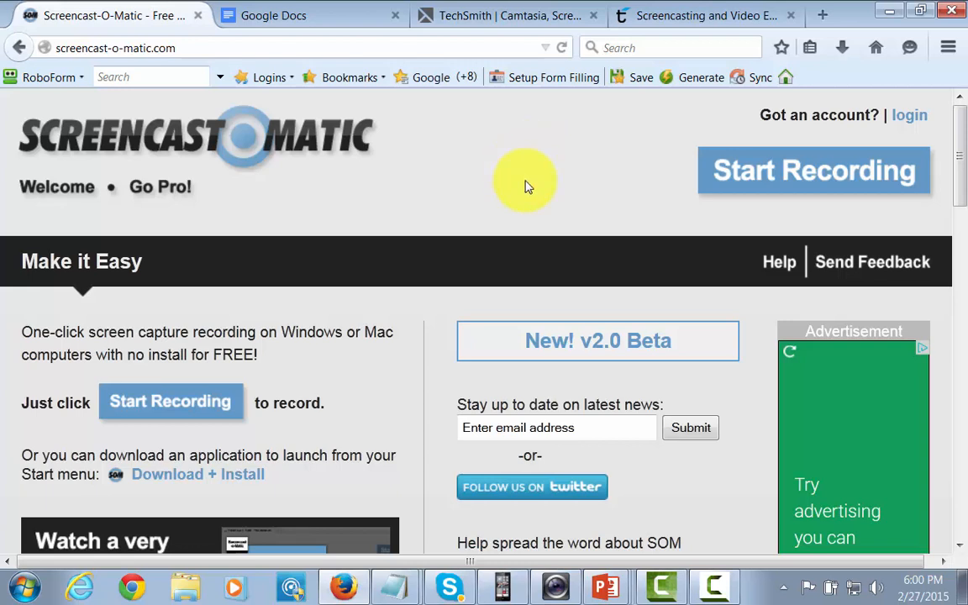
{"action": "scroll", "coordinate": [525, 179], "scroll_direction": "down", "scroll_amount": 2}
{"action": "scroll", "coordinate": [533, 234], "scroll_direction": "down", "scroll_amount": 1}
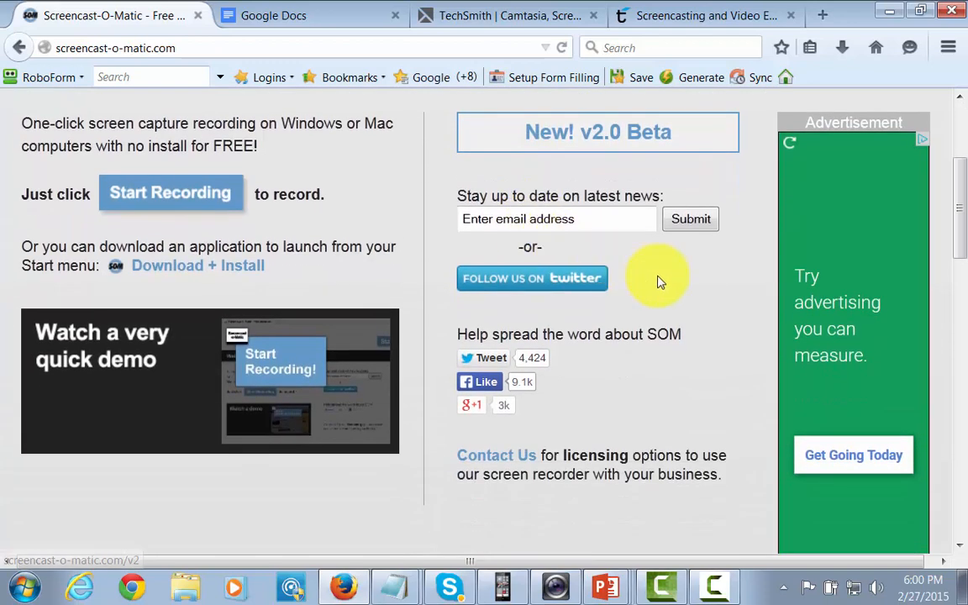
{"action": "scroll", "coordinate": [660, 277], "scroll_direction": "up", "scroll_amount": 3}
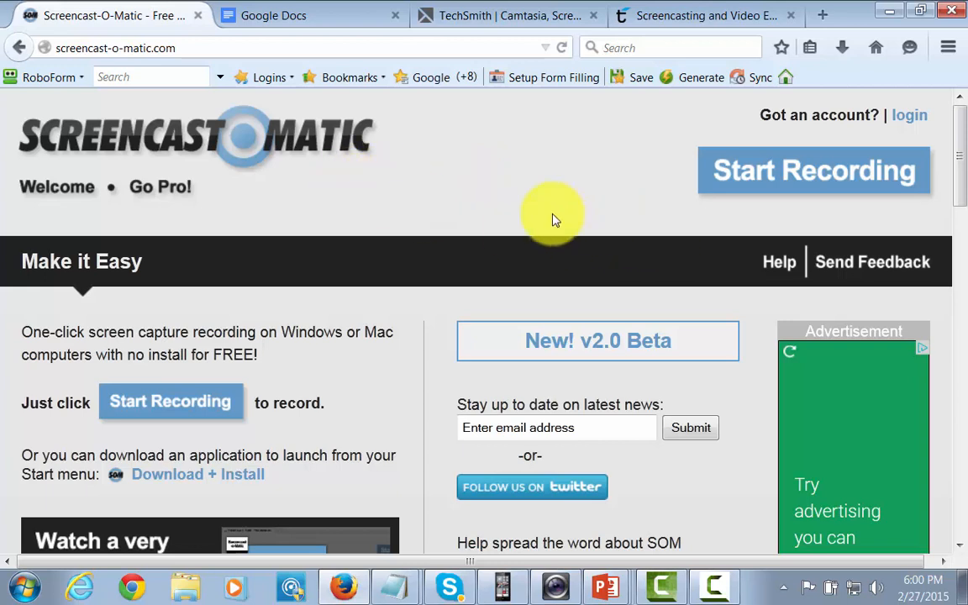
Switch to Google Docs and open Google Slides from there.
{"action": "left_click", "coordinate": [308, 14]}
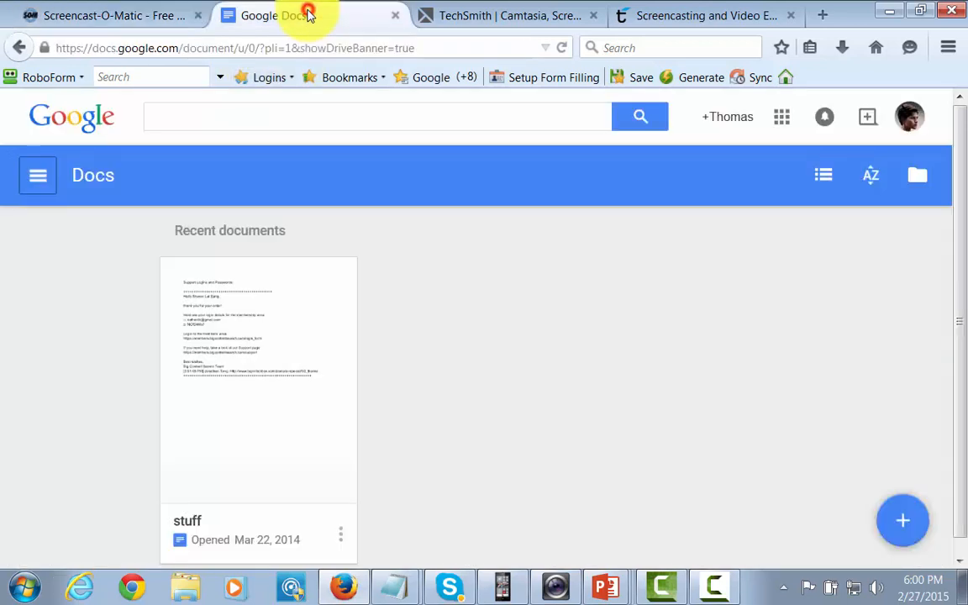
{"action": "left_click", "coordinate": [40, 179]}
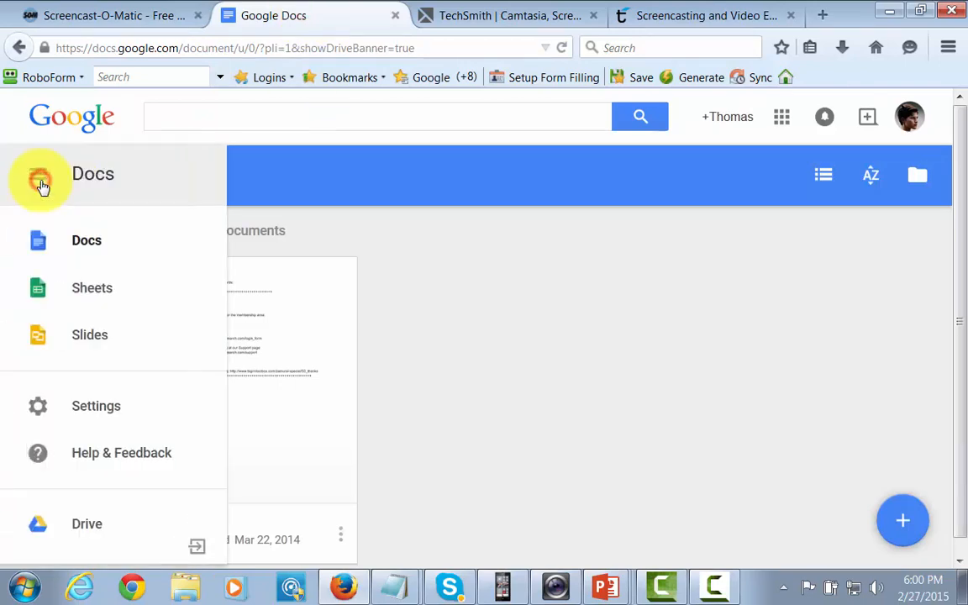
{"action": "left_click", "coordinate": [89, 339]}
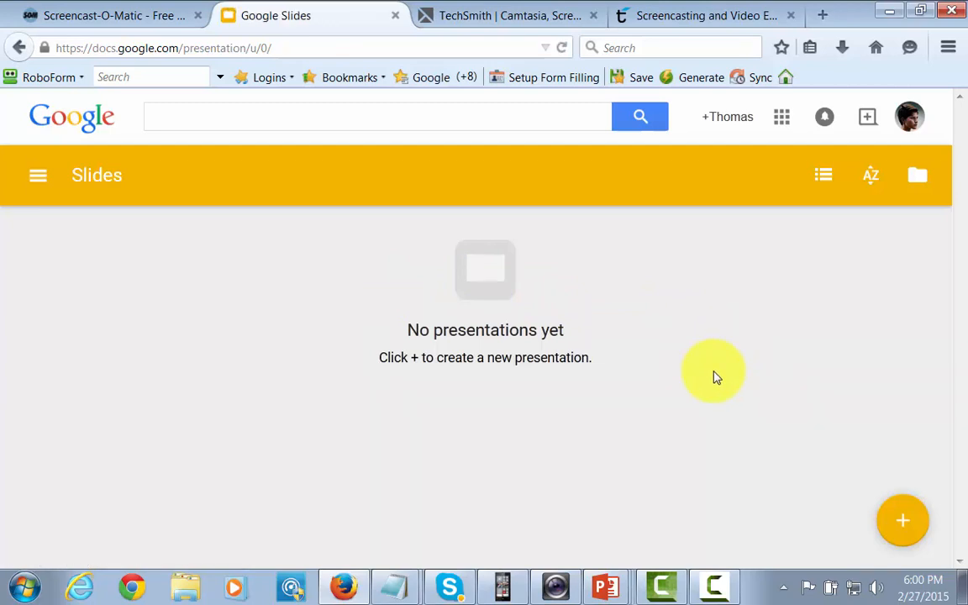
Return to the Screencast-O-Matic home page and open its screen recorder page.
{"action": "left_click", "coordinate": [125, 18]}
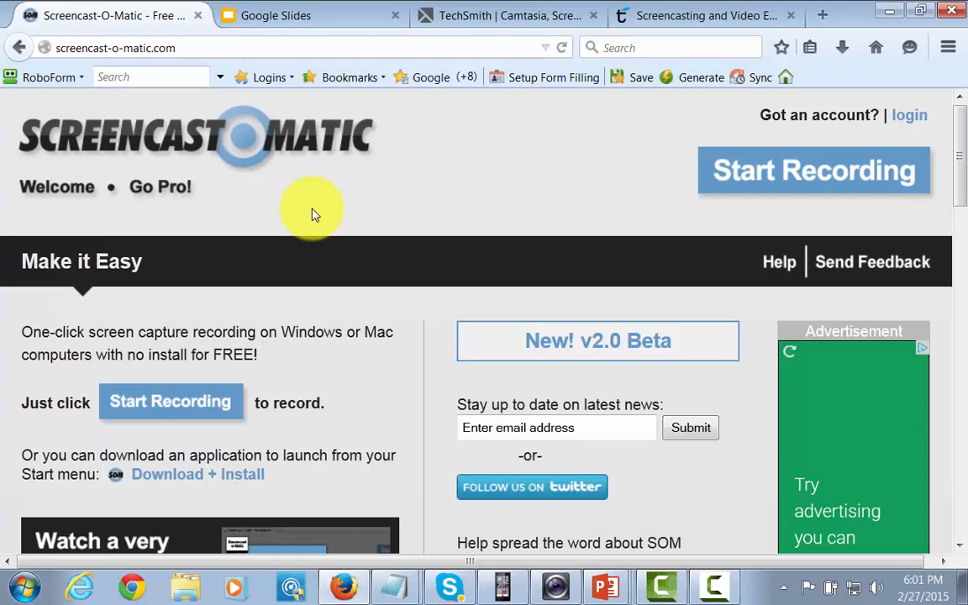
{"action": "scroll", "coordinate": [311, 214], "scroll_direction": "down", "scroll_amount": 10}
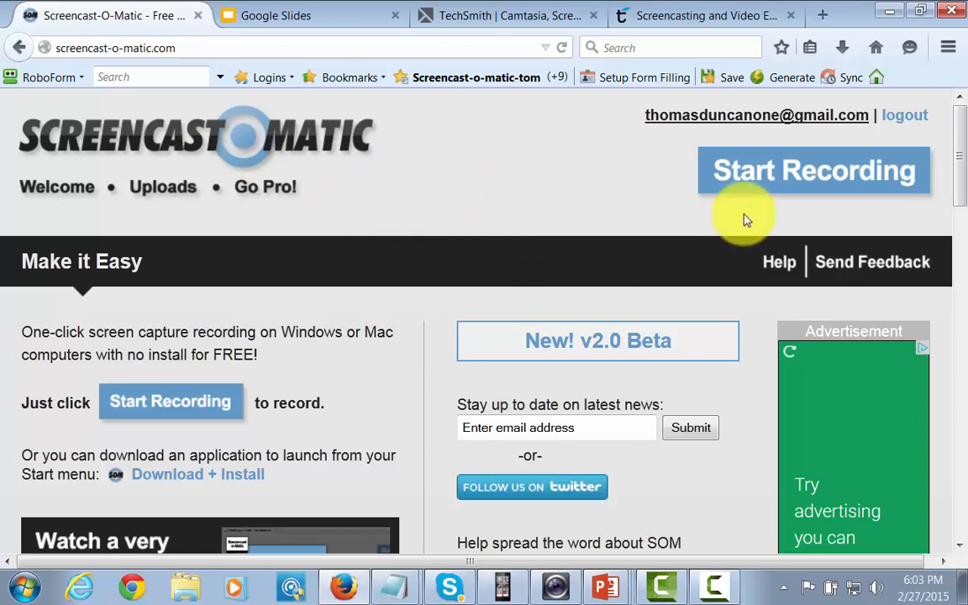
{"action": "left_click", "coordinate": [753, 177]}
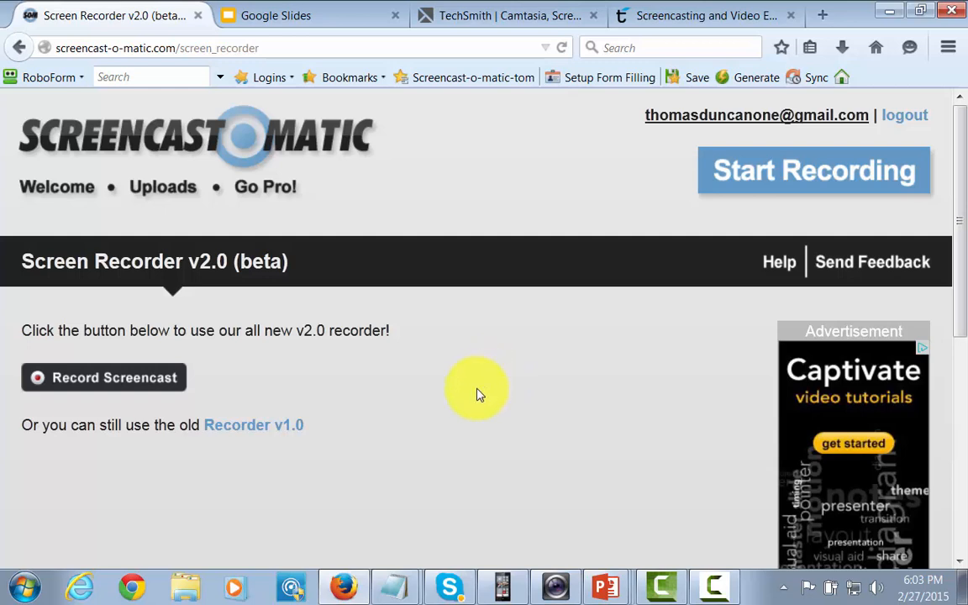
Download the recorder launcher from the Screencast-O-Matic Screen Recorder v2.0 page.
{"action": "left_click", "coordinate": [309, 12]}
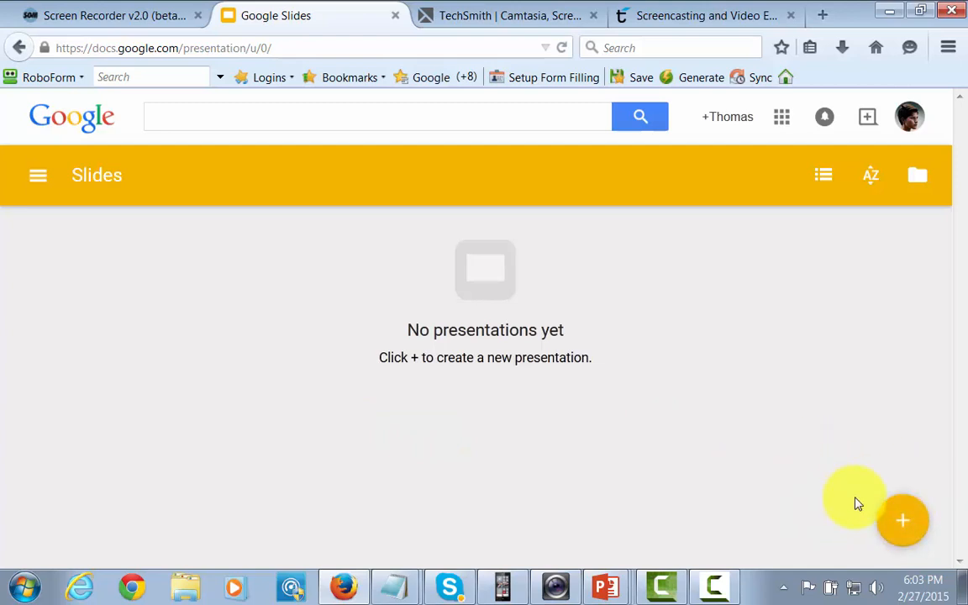
{"action": "left_click", "coordinate": [132, 10]}
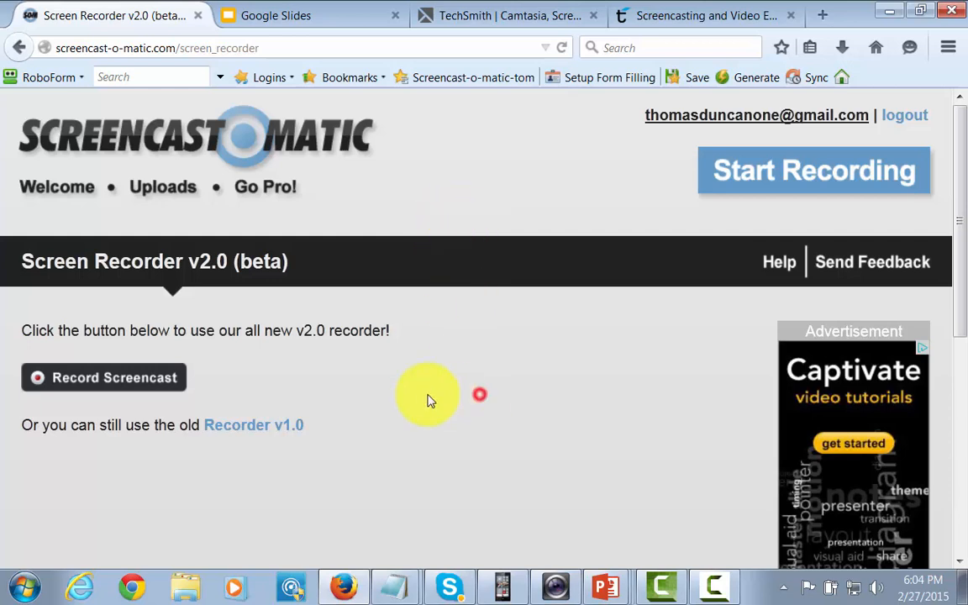
{"action": "left_click", "coordinate": [153, 388]}
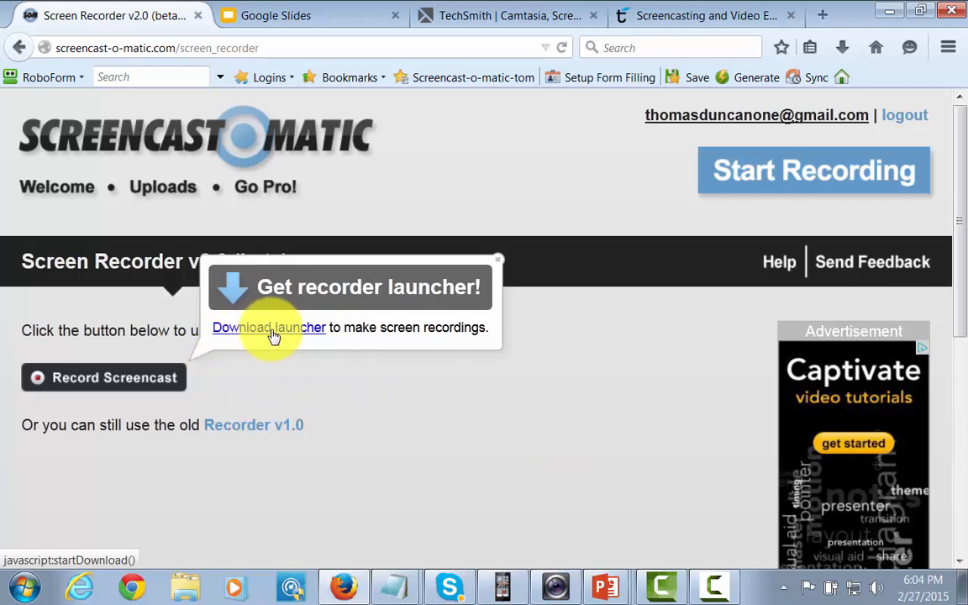
{"action": "left_click", "coordinate": [273, 330]}
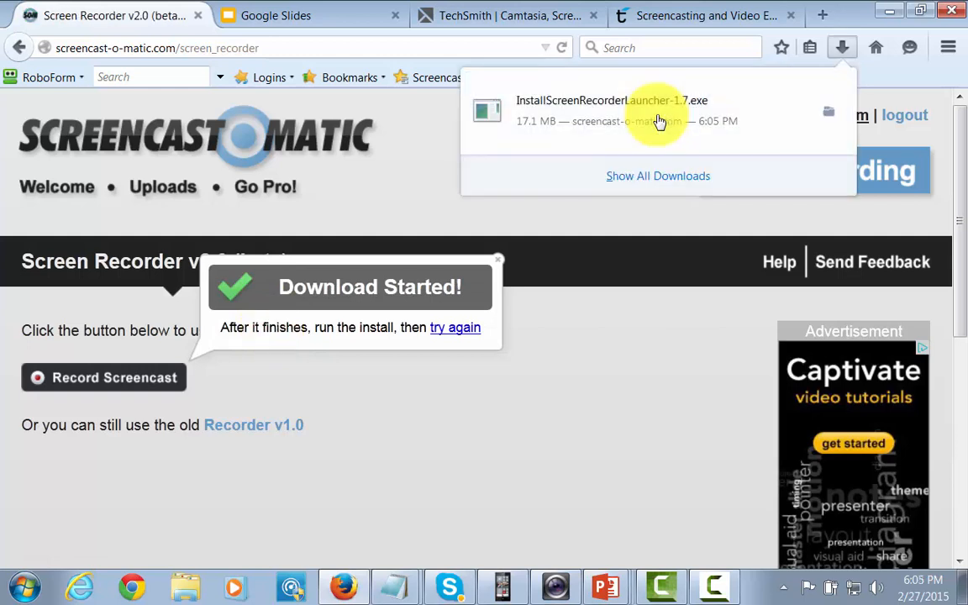
Run the downloaded InstallScreenRecorderLauncher-1.7.exe and finish the installation.
{"action": "left_click", "coordinate": [616, 122]}
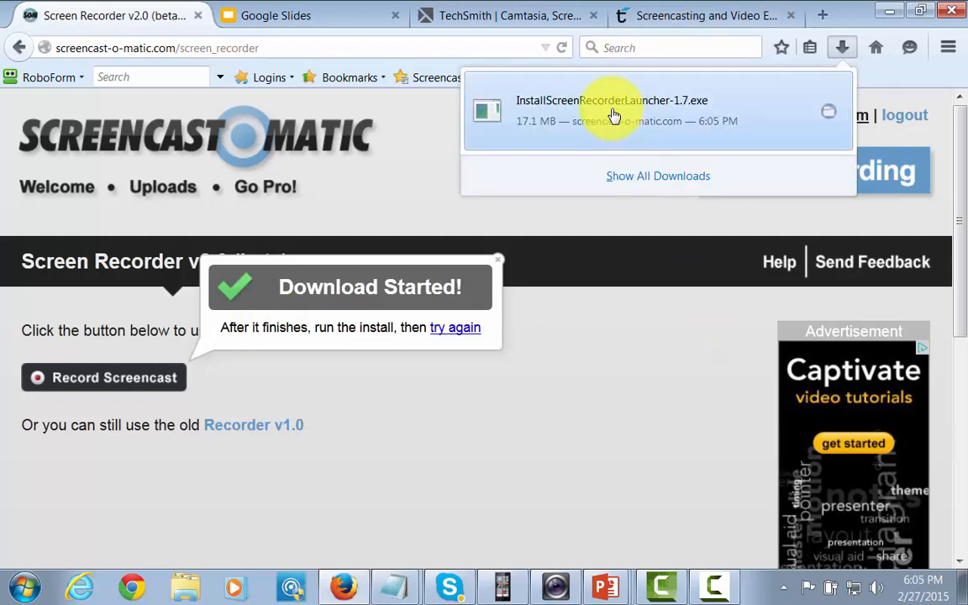
{"action": "left_click", "coordinate": [613, 116]}
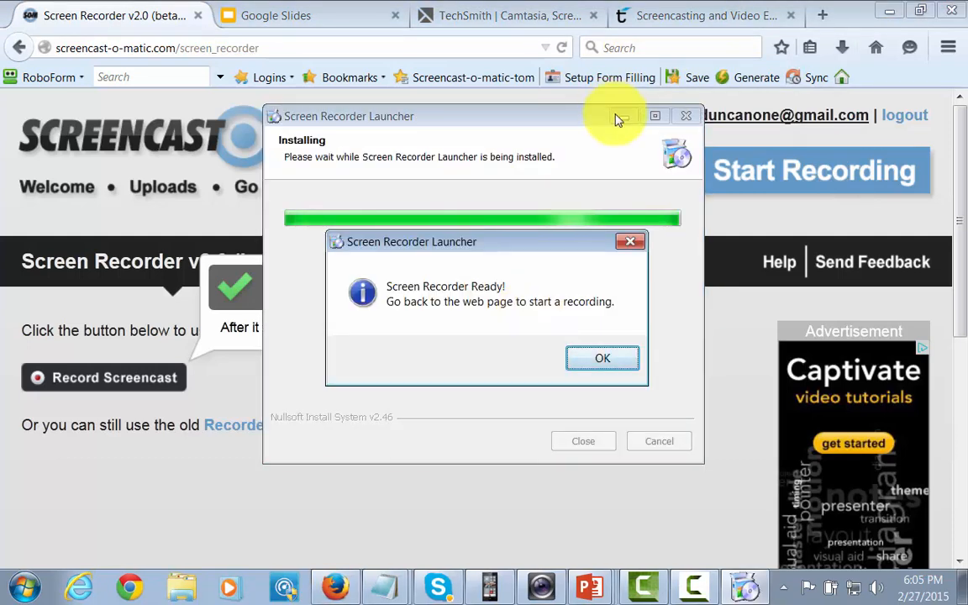
{"action": "left_click", "coordinate": [596, 360]}
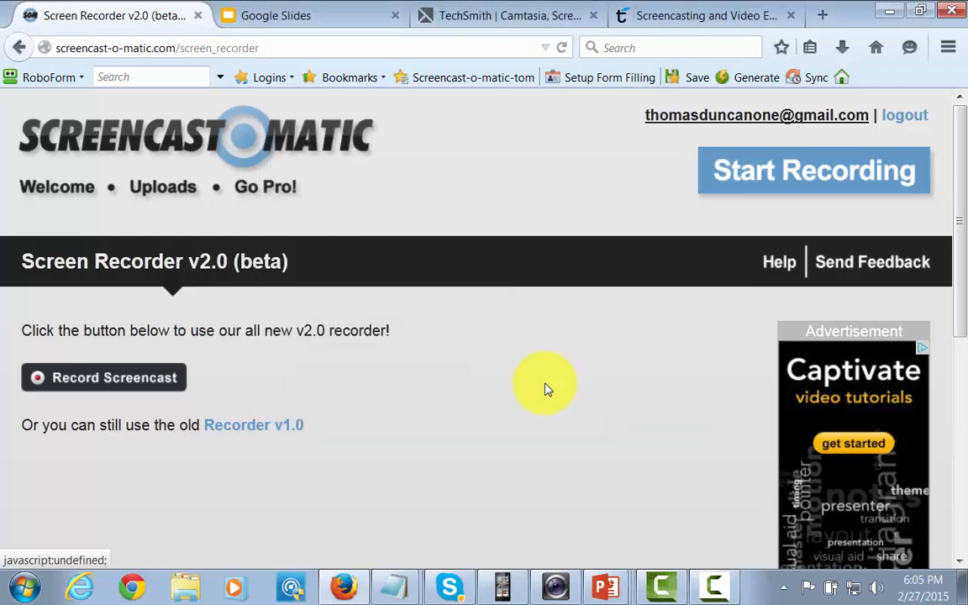
Launch the screencast recorder with Screen Recorder Launcher, remembering this choice for screen-recorder-launcher links.
{"action": "left_click", "coordinate": [161, 385]}
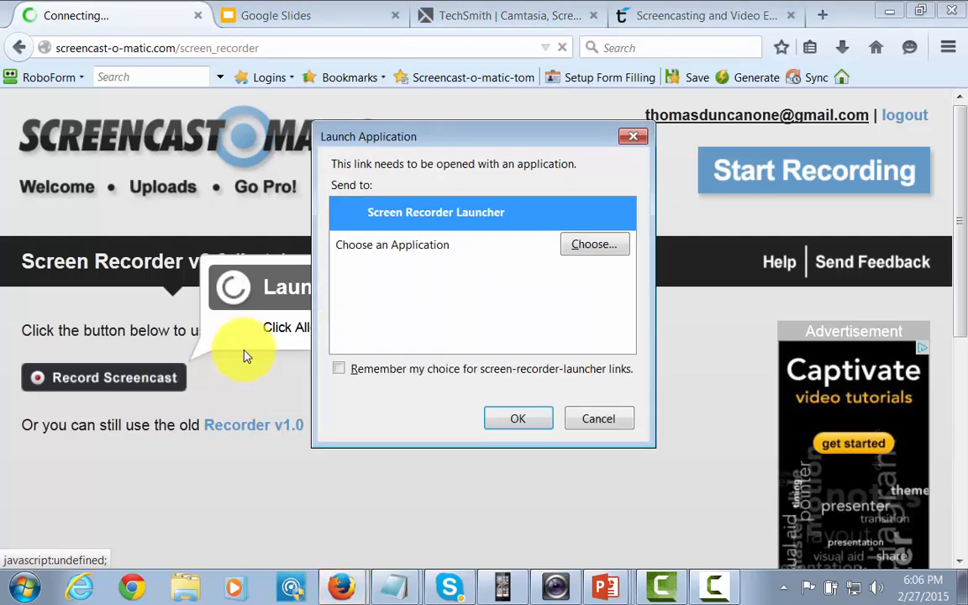
{"action": "left_click", "coordinate": [509, 418]}
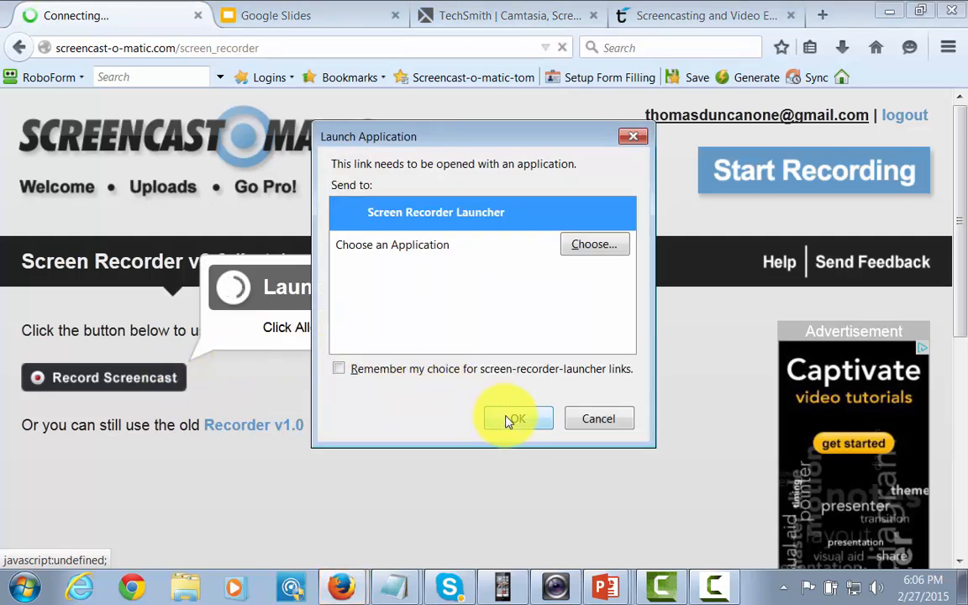
{"action": "left_click", "coordinate": [338, 369]}
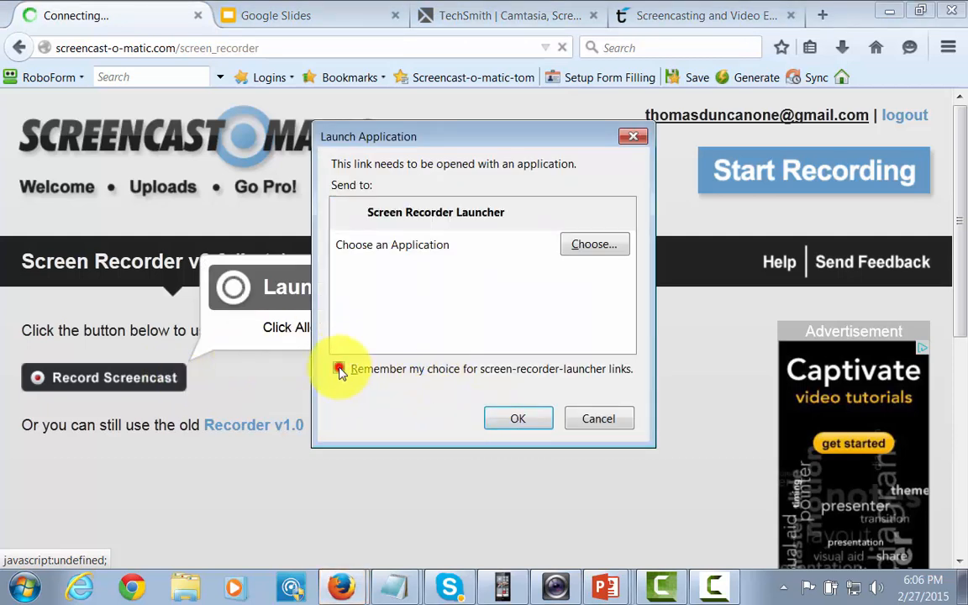
{"action": "left_click", "coordinate": [493, 235]}
{"action": "left_click", "coordinate": [514, 419]}
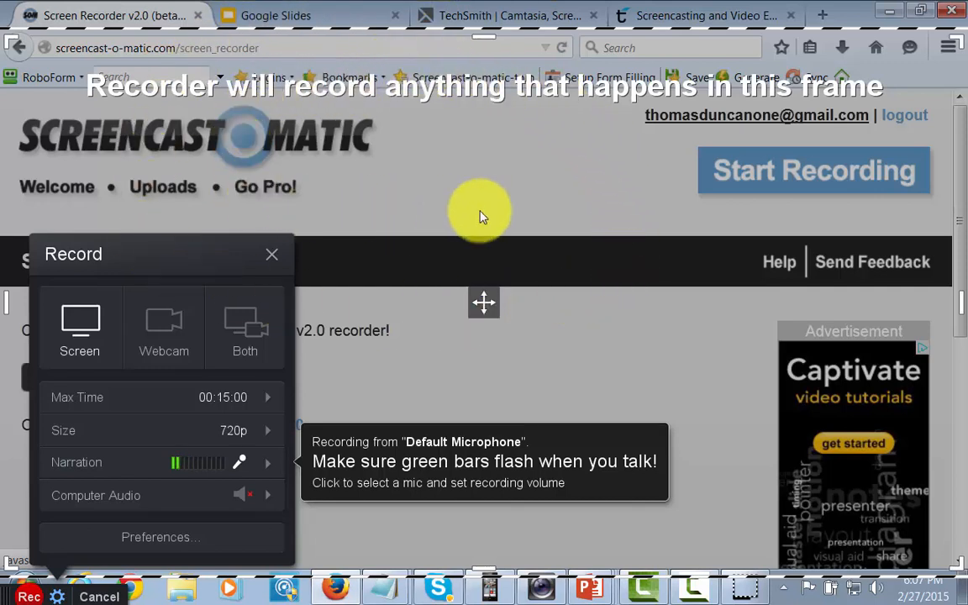
Check the screen recorder's settings, record the screen for about 9 seconds, and finish the recording.
{"action": "mouse_move", "coordinate": [179, 466]}
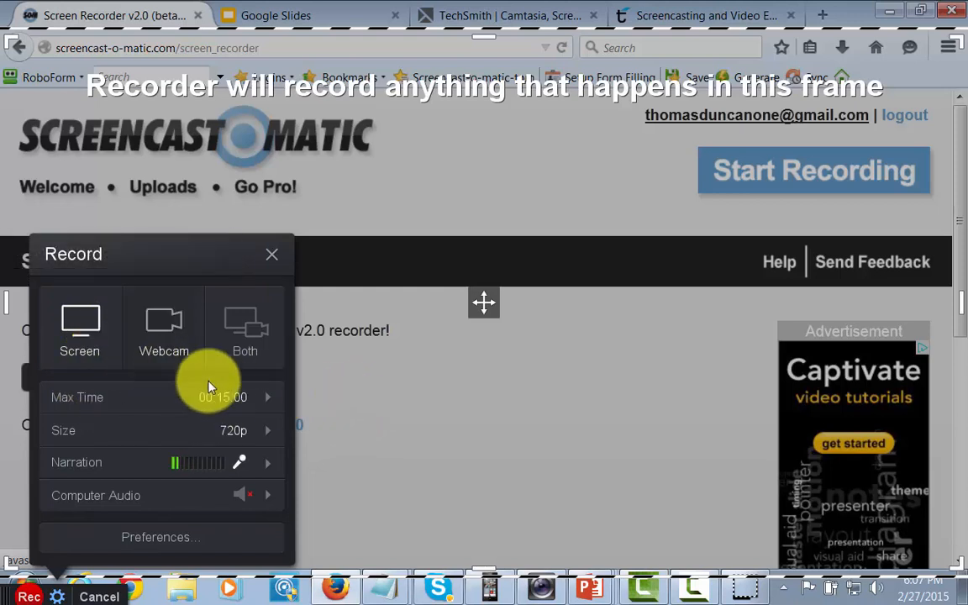
{"action": "mouse_move", "coordinate": [250, 395]}
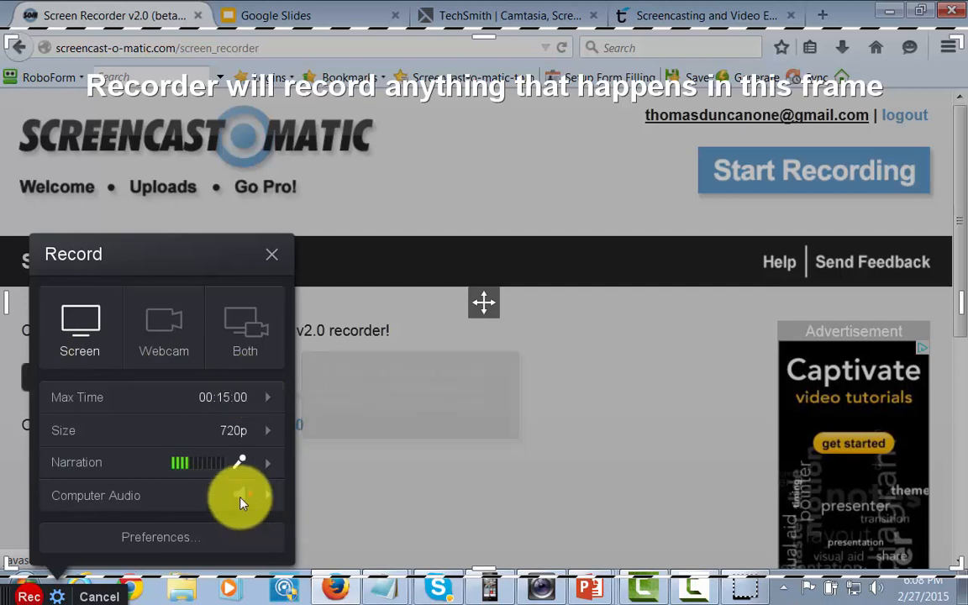
{"action": "mouse_move", "coordinate": [250, 502]}
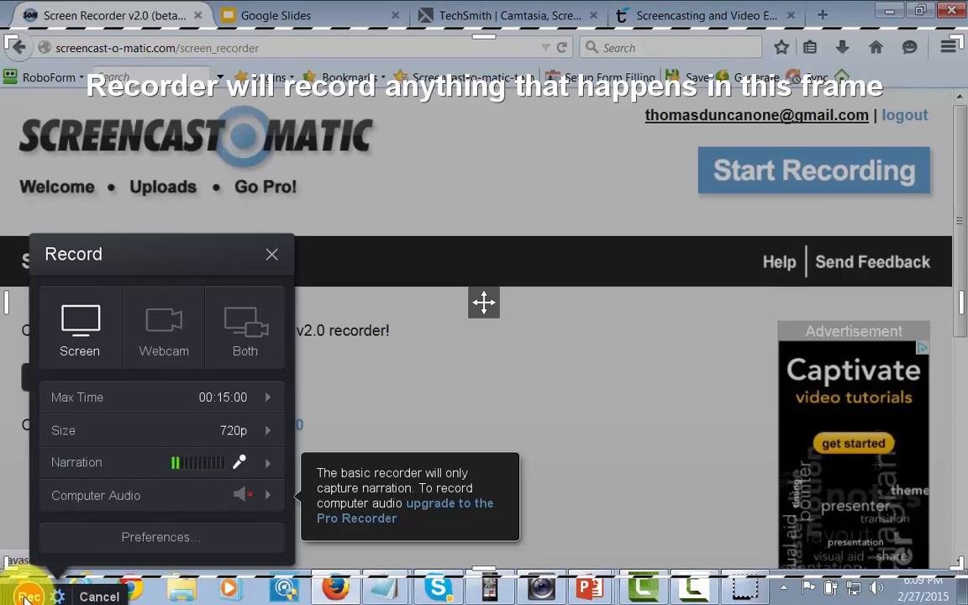
{"action": "left_click", "coordinate": [27, 595]}
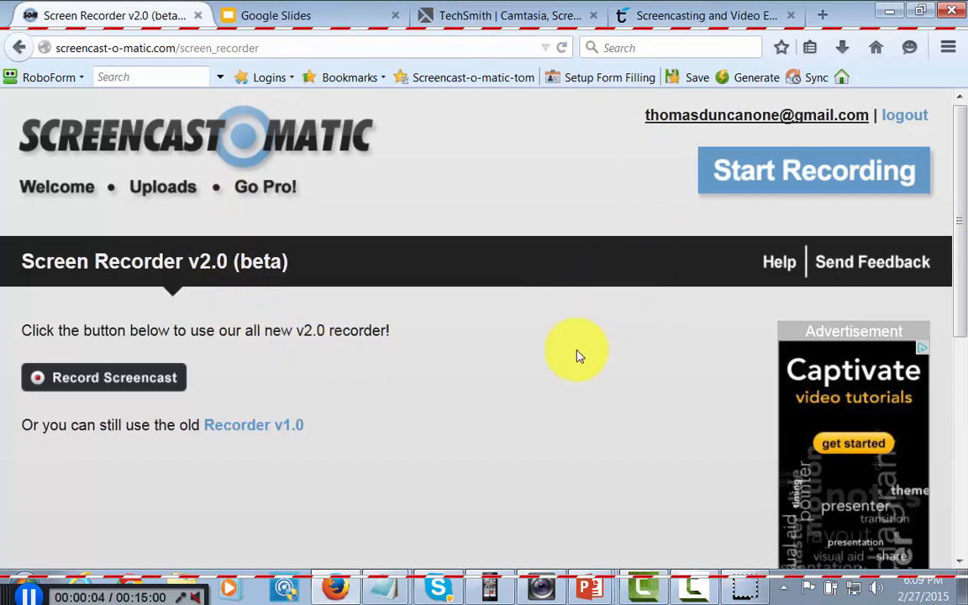
{"action": "left_click", "coordinate": [29, 596]}
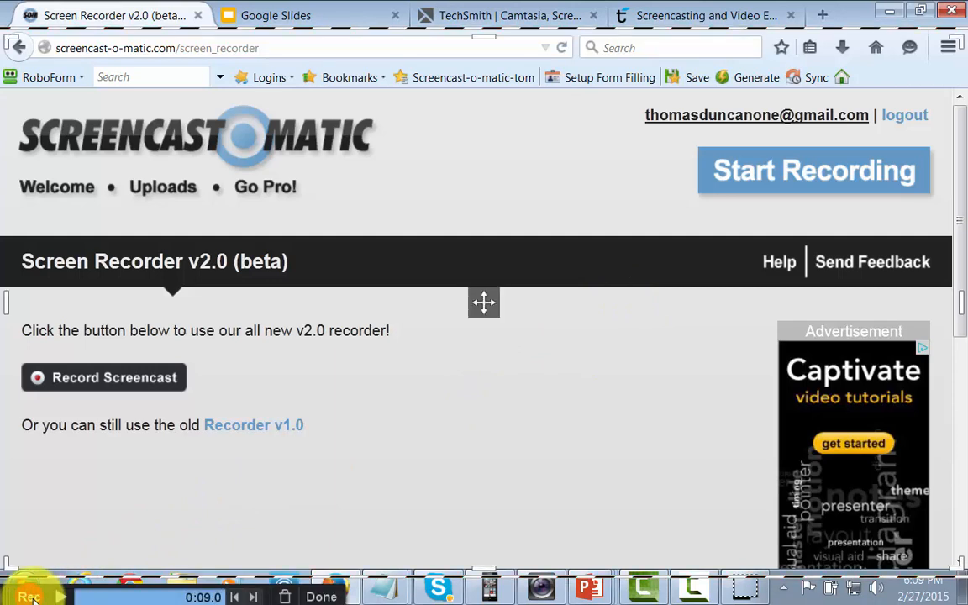
{"action": "left_click", "coordinate": [317, 597]}
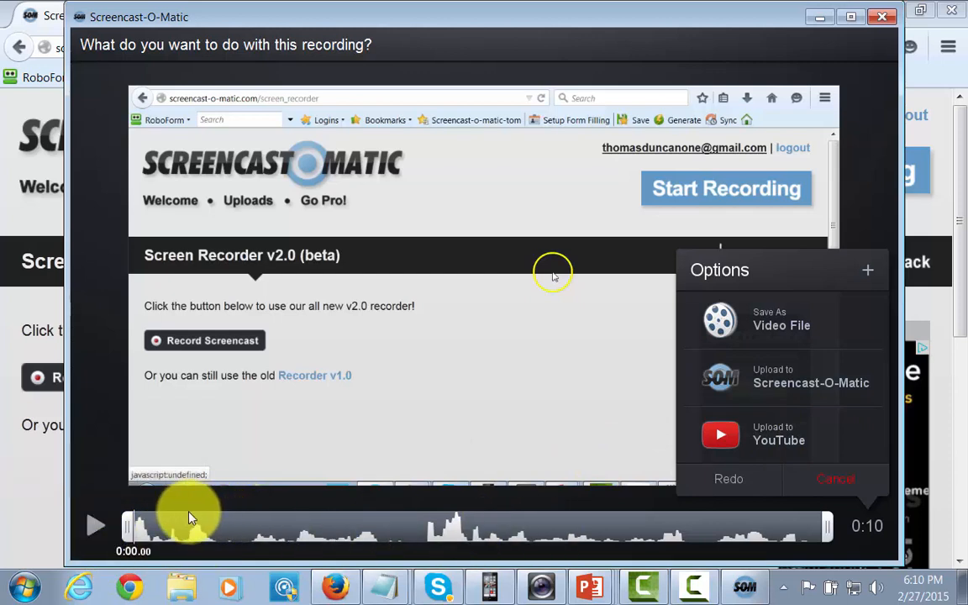
Choose YouTube as the upload destination and authorize Screencast-O-Matic to access the personal Google account.
{"action": "left_click", "coordinate": [715, 437]}
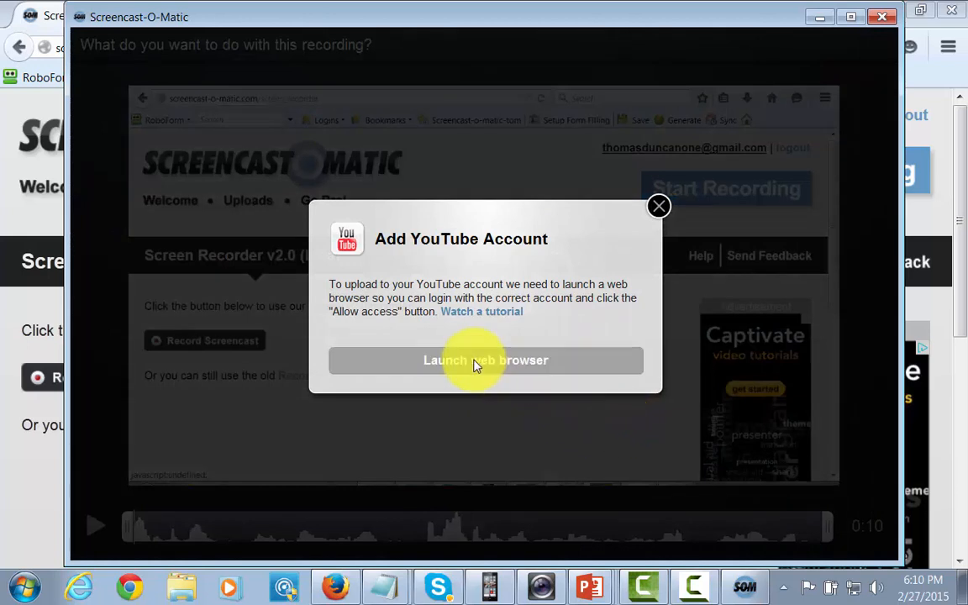
{"action": "left_click", "coordinate": [474, 361]}
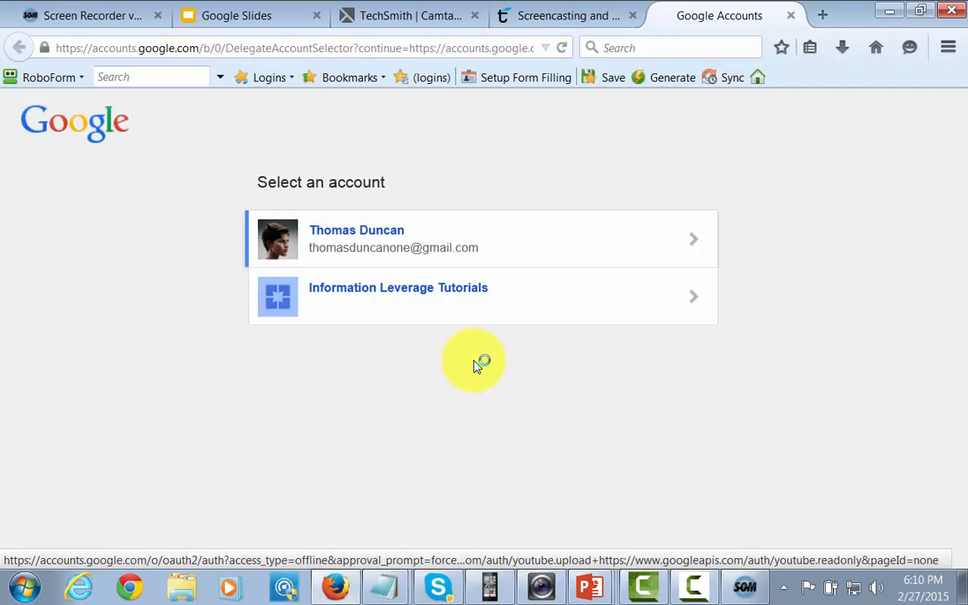
{"action": "left_click", "coordinate": [370, 251]}
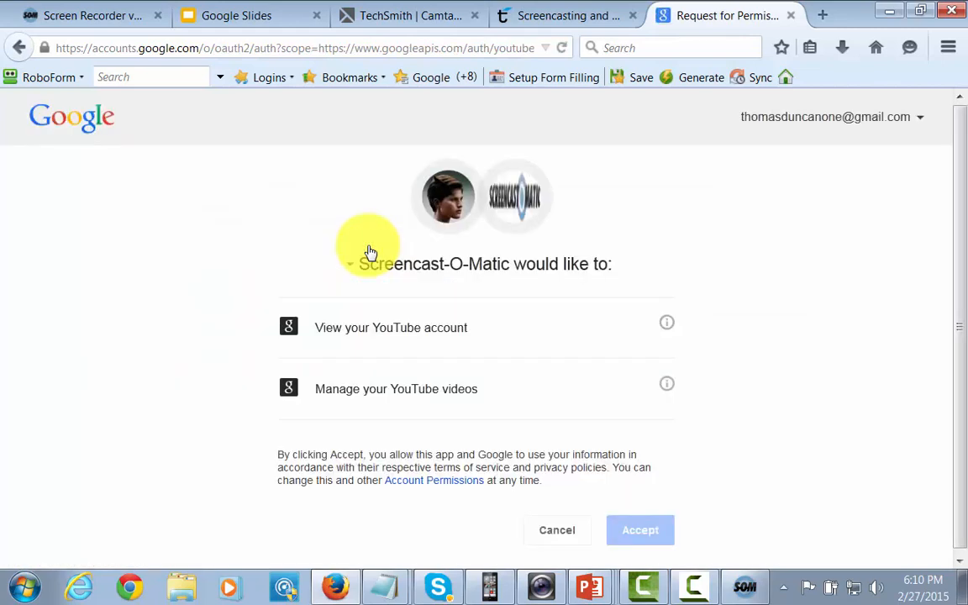
{"action": "left_click", "coordinate": [630, 530]}
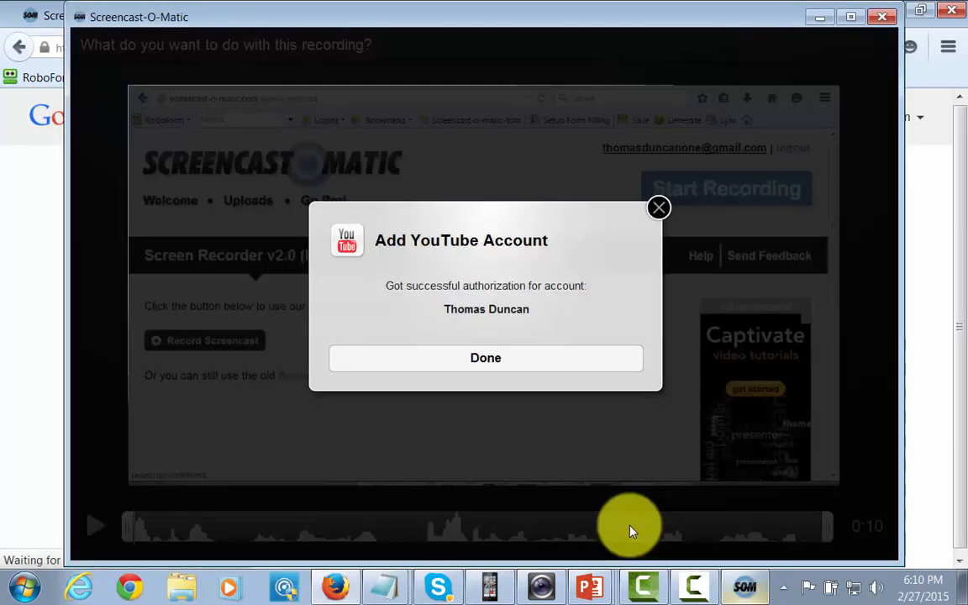
{"action": "left_click", "coordinate": [480, 359]}
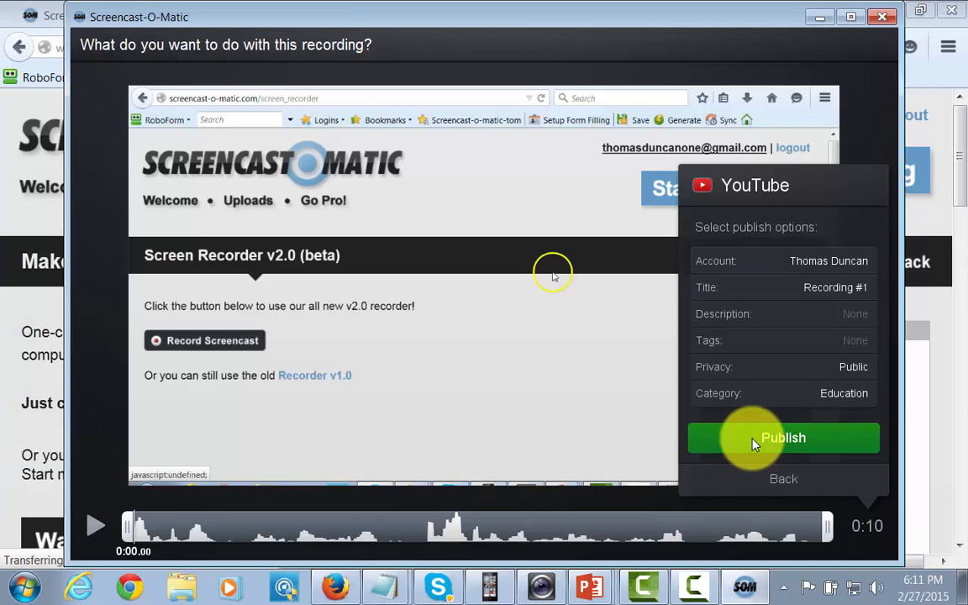
Publish the recording to YouTube as a public Education video titled "Recording #1" and close the publishing dialog.
{"action": "left_click", "coordinate": [755, 443]}
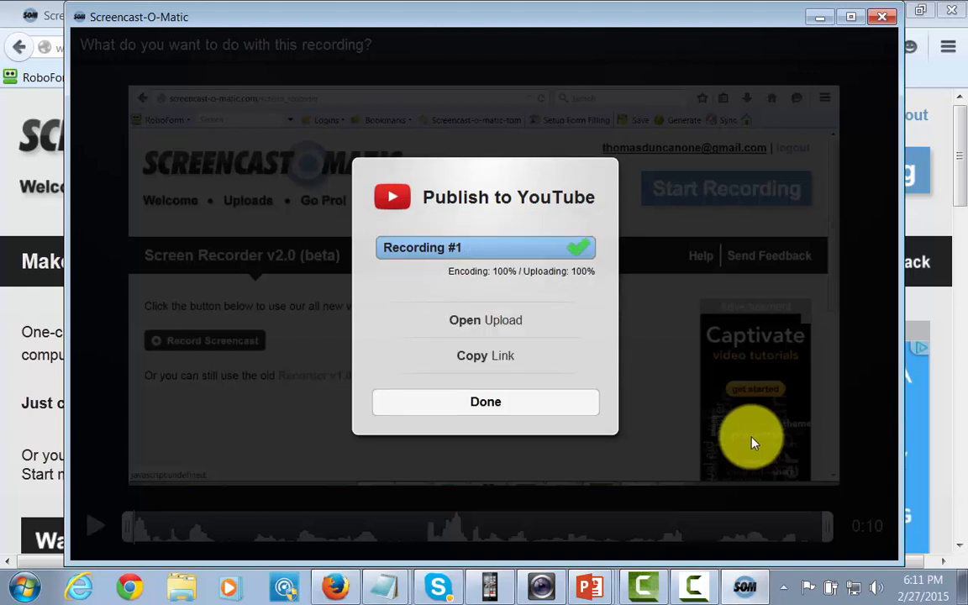
{"action": "left_click", "coordinate": [481, 403]}
{"action": "left_click", "coordinate": [481, 403]}
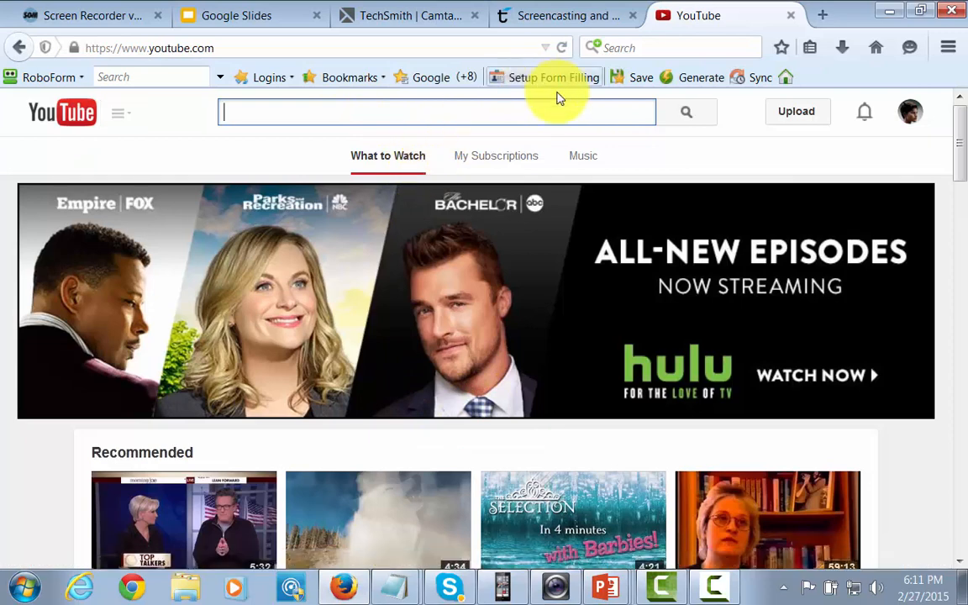
Open the "Recording #1" video for editing from the account's Creator Studio.
{"action": "left_click", "coordinate": [909, 119]}
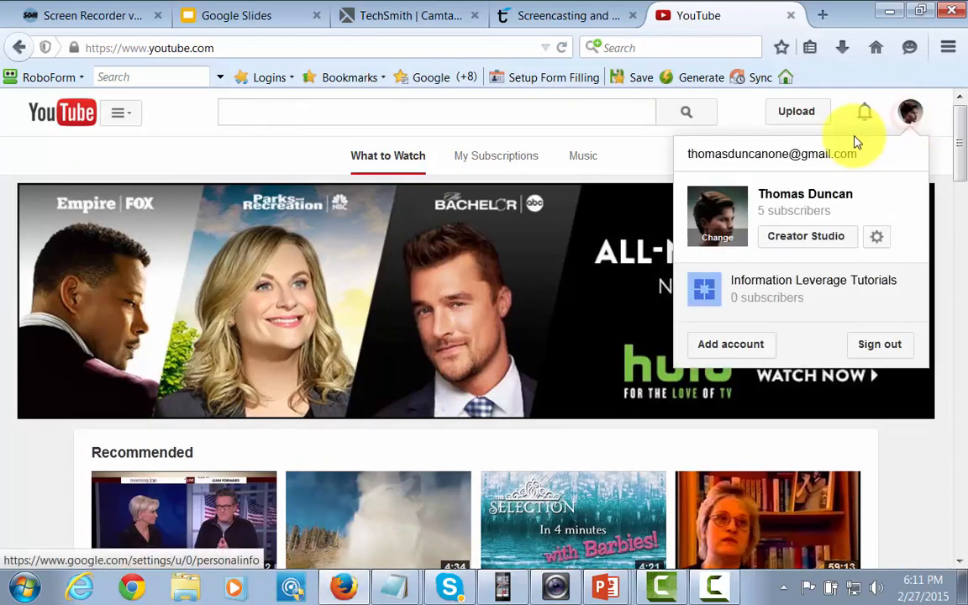
{"action": "left_click", "coordinate": [783, 243]}
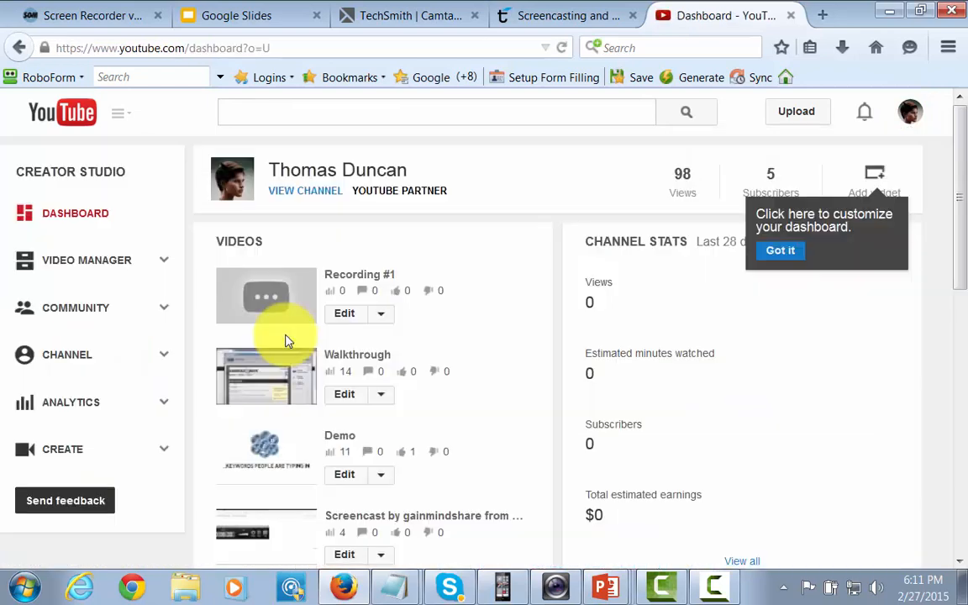
{"action": "left_click", "coordinate": [345, 315]}
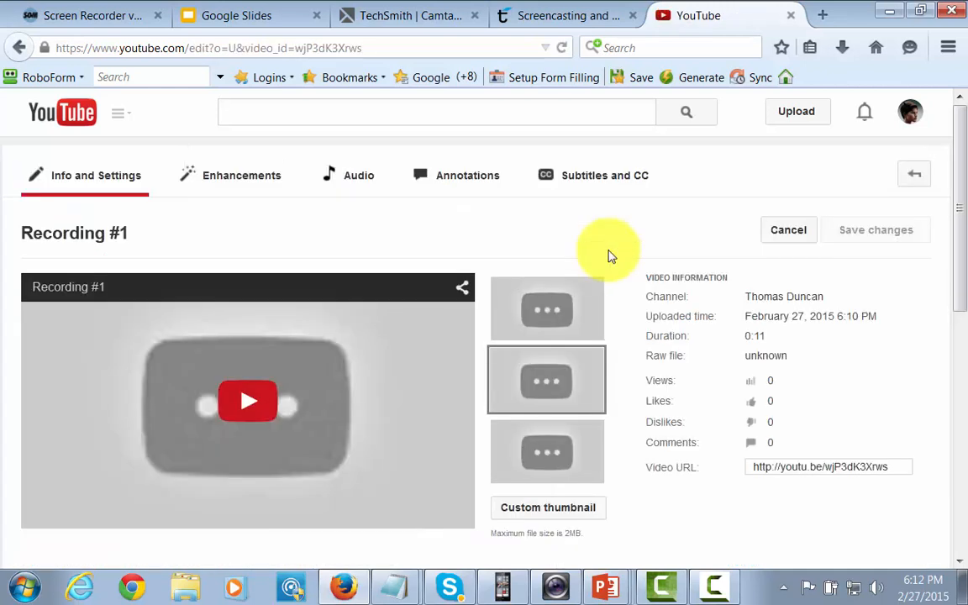
Replace the video's title with "Dog Training: Getting Your Dog to Roll Over".
{"action": "mouse_move", "coordinate": [512, 296]}
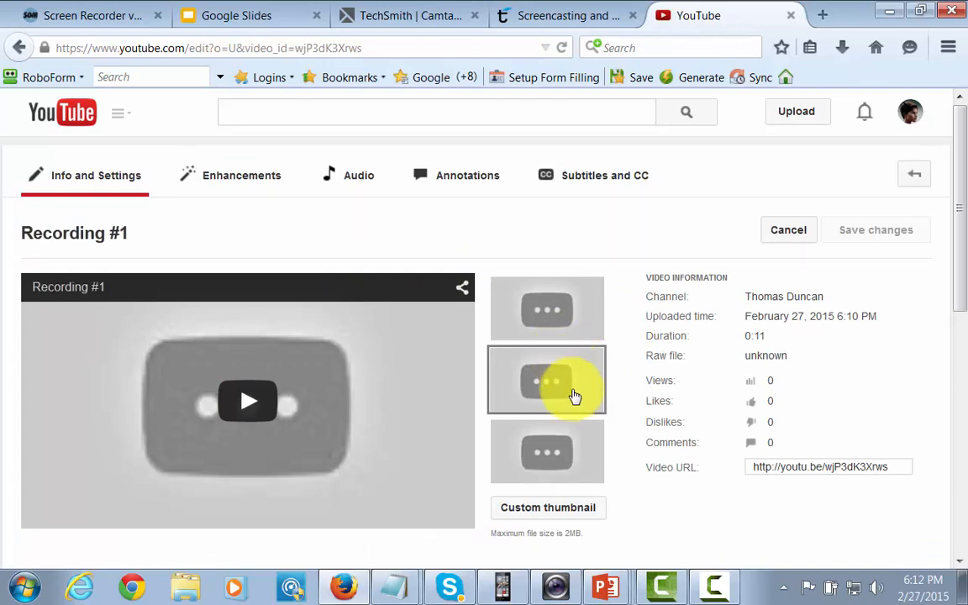
{"action": "scroll", "coordinate": [564, 403], "scroll_direction": "down", "scroll_amount": 2}
{"action": "scroll", "coordinate": [559, 418], "scroll_direction": "down", "scroll_amount": 2}
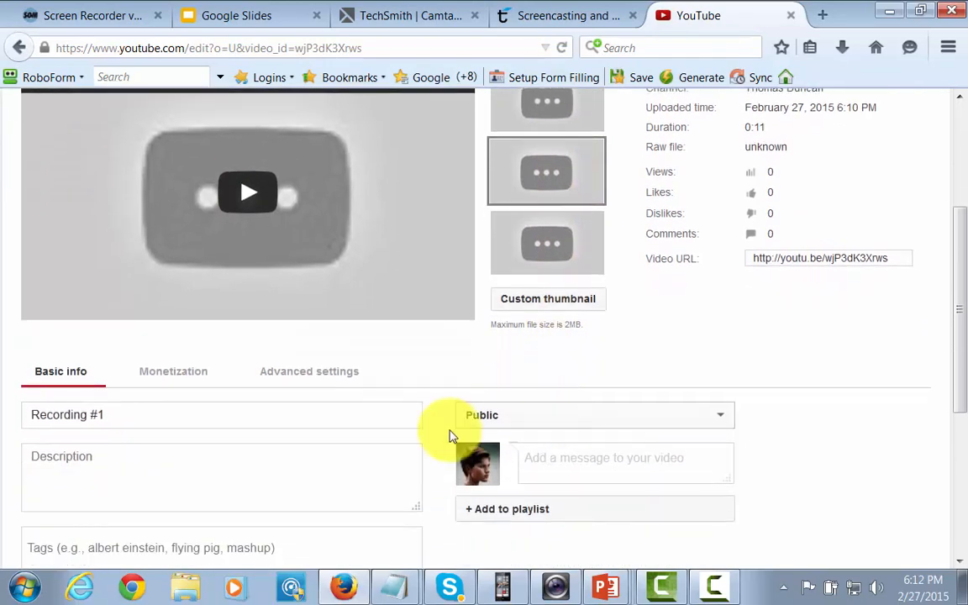
{"action": "left_click_drag", "start_coordinate": [151, 415], "coordinate": [8, 417]}
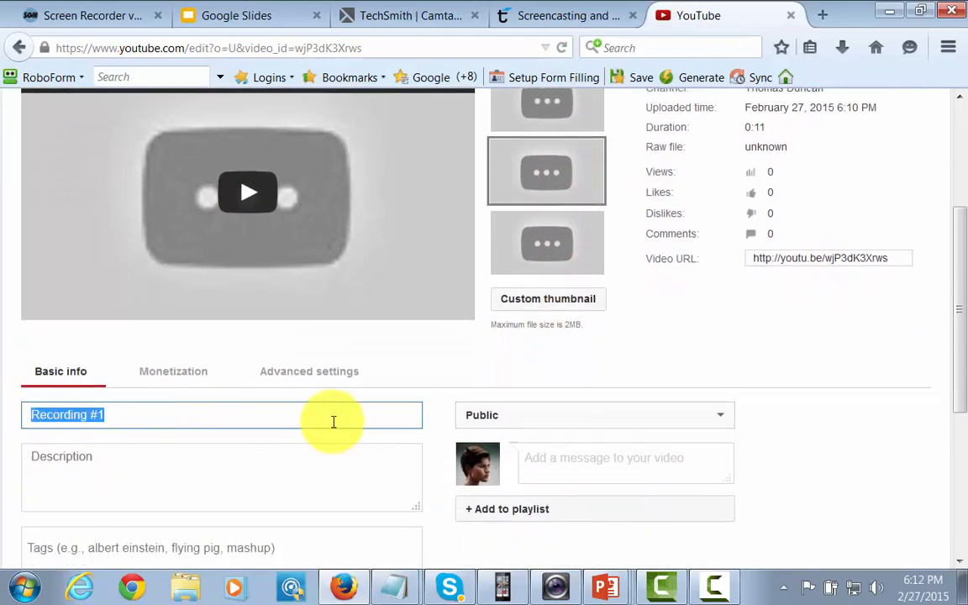
{"action": "type", "text": "Dog"}
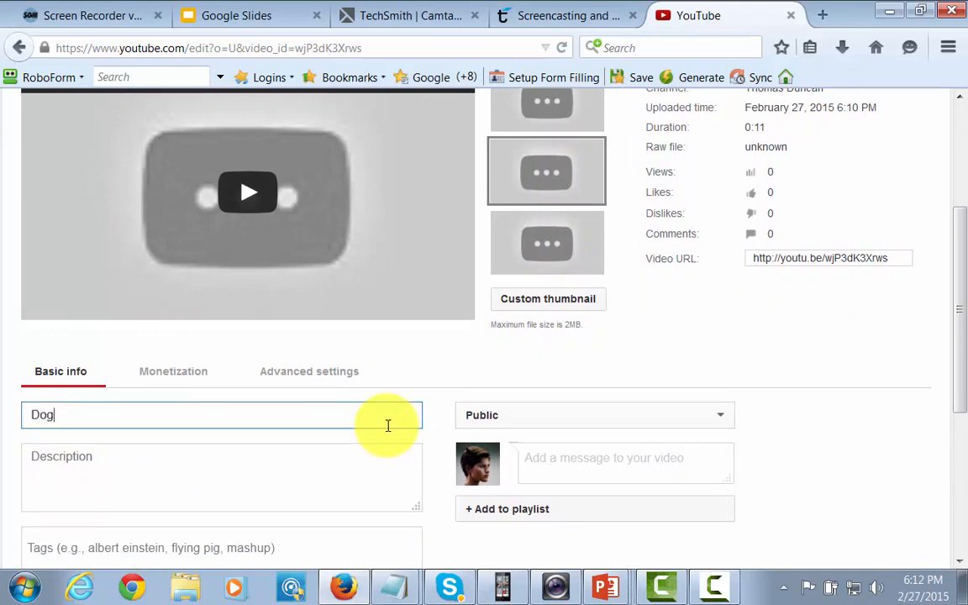
{"action": "type", "text": " Trainig"}
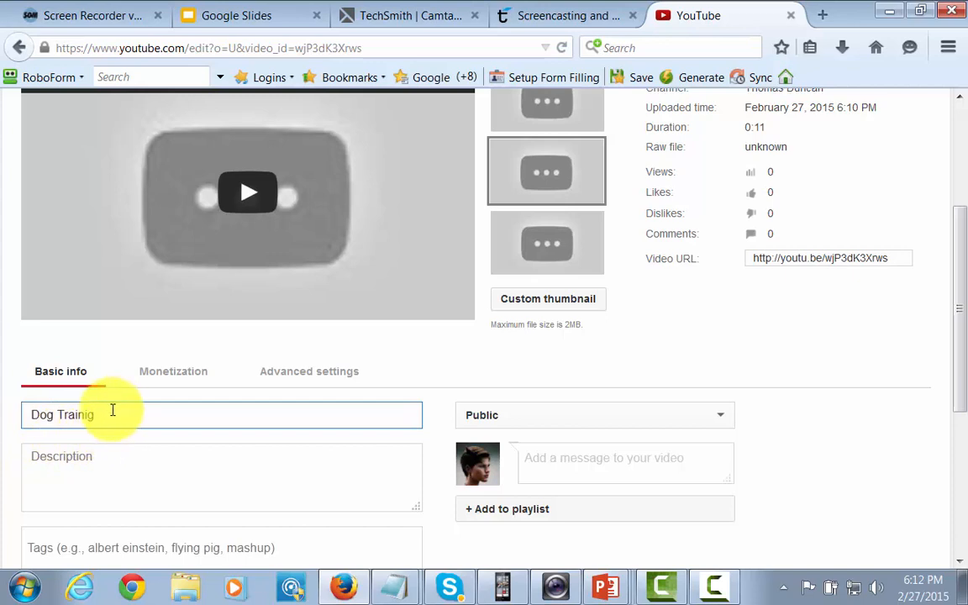
{"action": "left_click", "coordinate": [255, 468]}
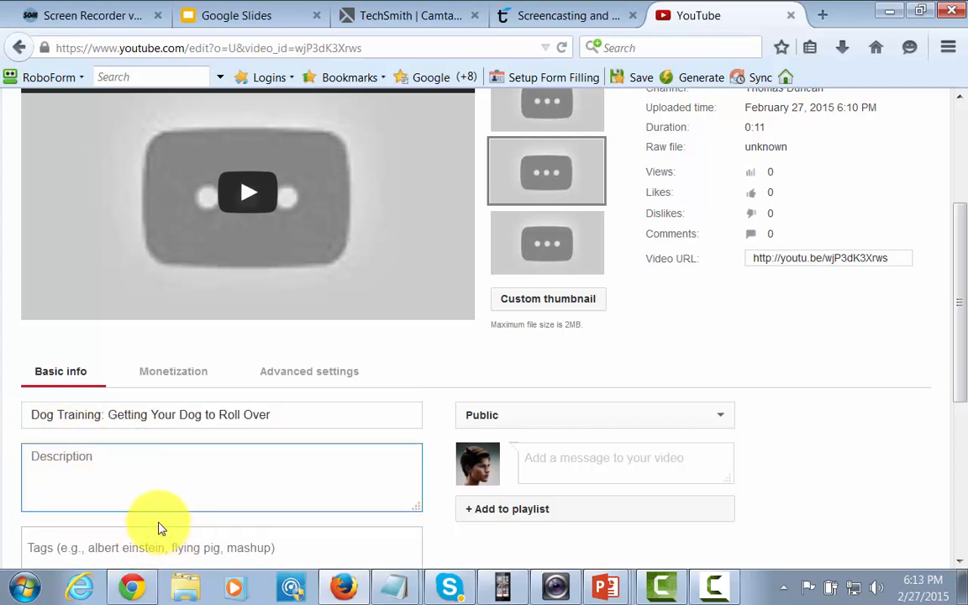
{"action": "left_click", "coordinate": [59, 457]}
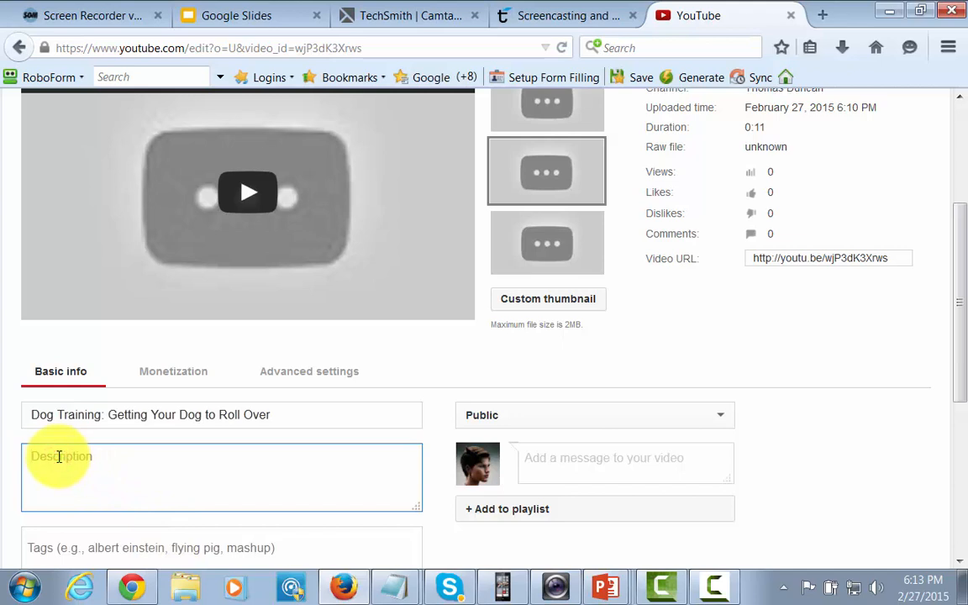
{"action": "type", "text": "http://bit.ly/trainmydog2015"}
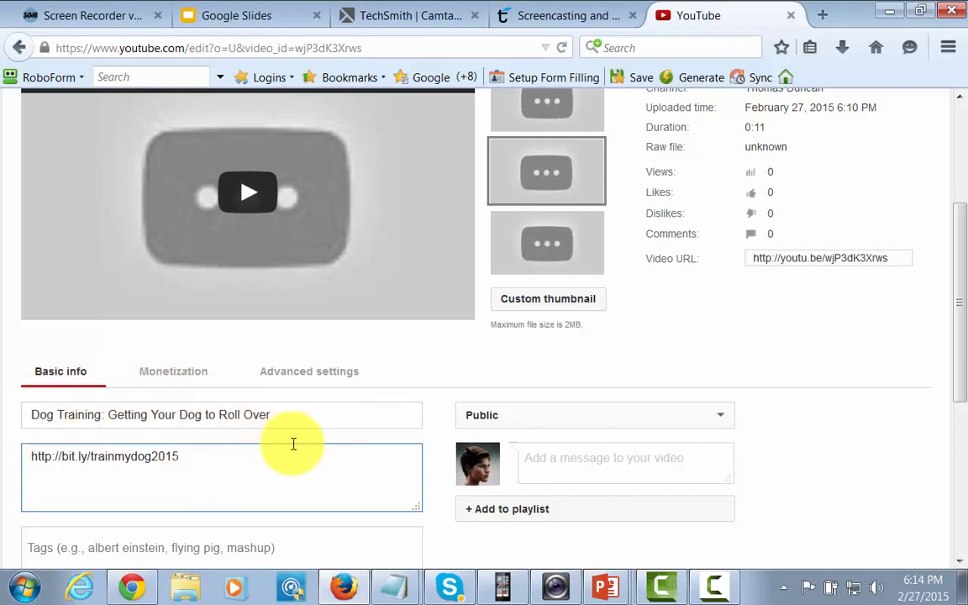
Add the tag "getting your dog to roll over" to the video.
{"action": "scroll", "coordinate": [293, 444], "scroll_direction": "down", "scroll_amount": 3}
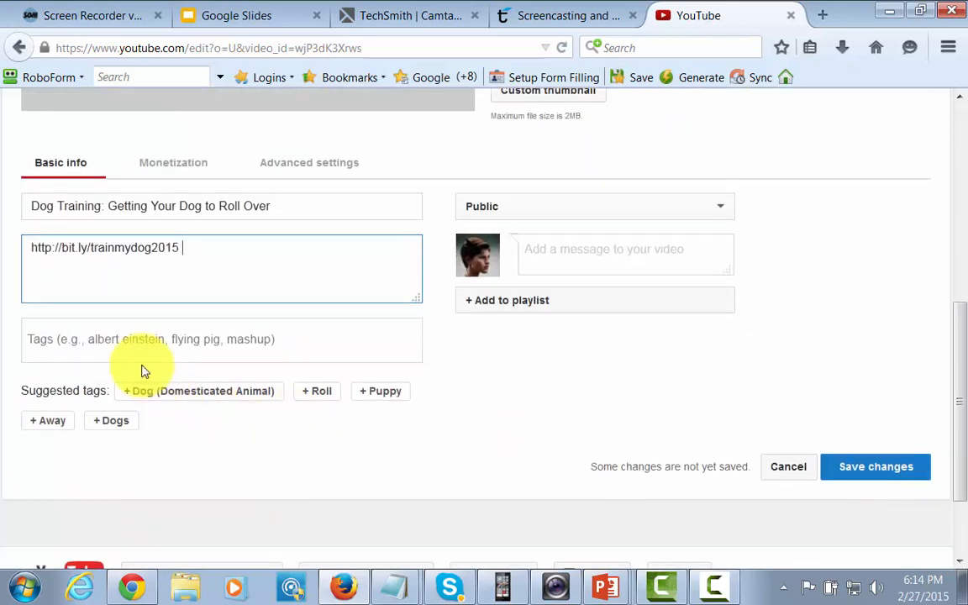
{"action": "left_click", "coordinate": [131, 340]}
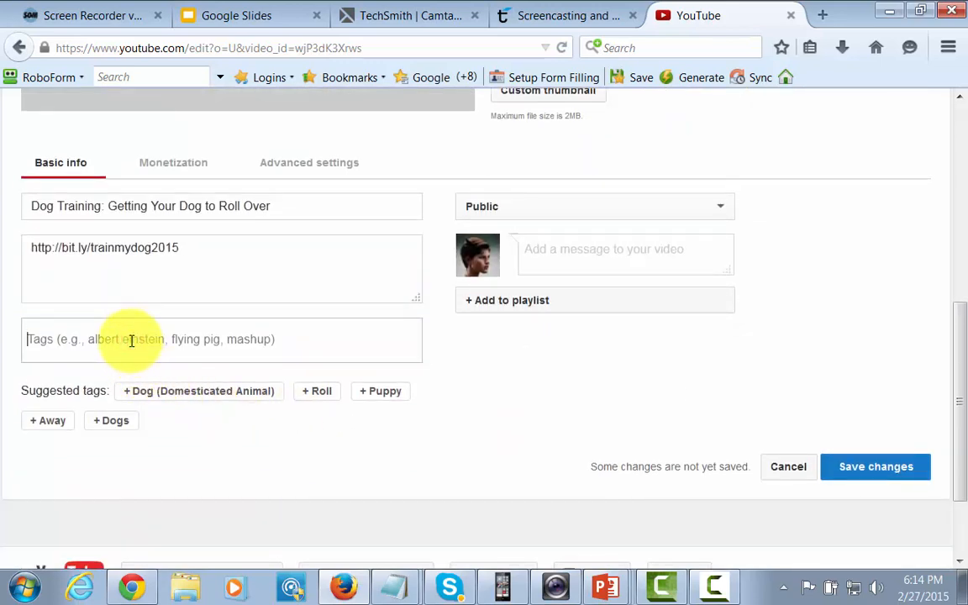
{"action": "type", "text": "getting y"}
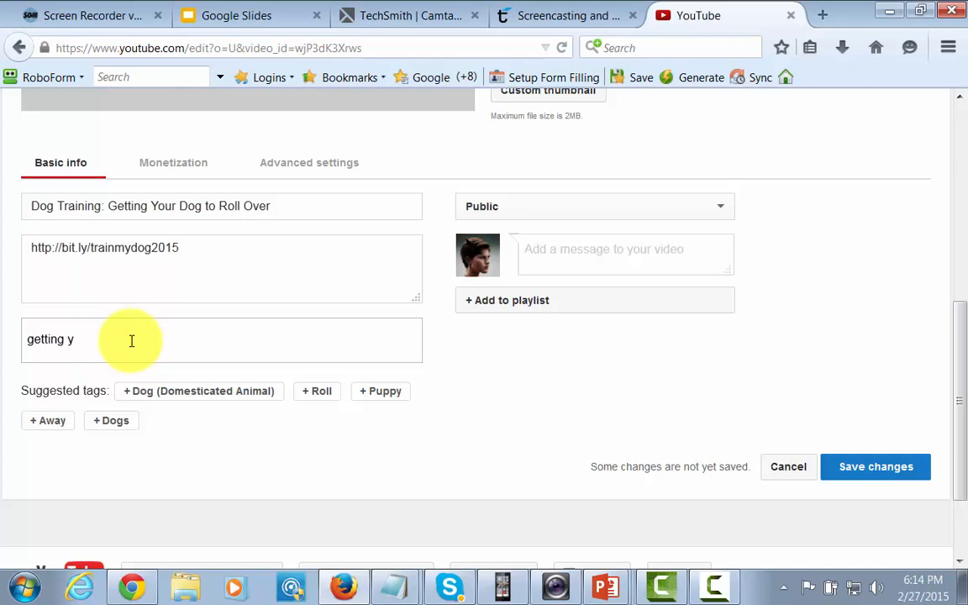
{"action": "type", "text": "our dog to roll over"}
{"action": "key", "text": "Return"}
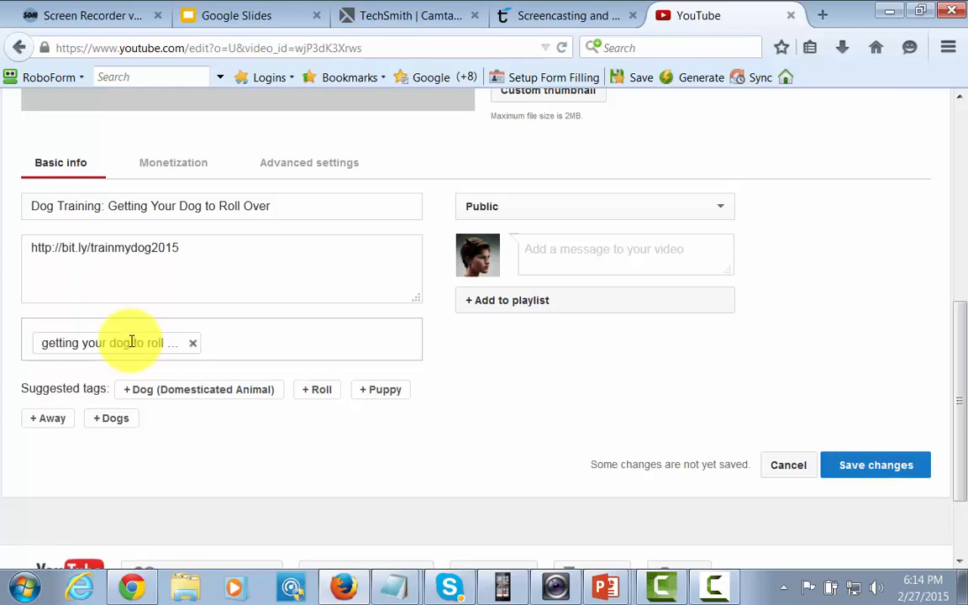
Replace the video's lowercase tag with the capitalised version "Getting Your Dog to Roll Over".
{"action": "double_click", "coordinate": [131, 342]}
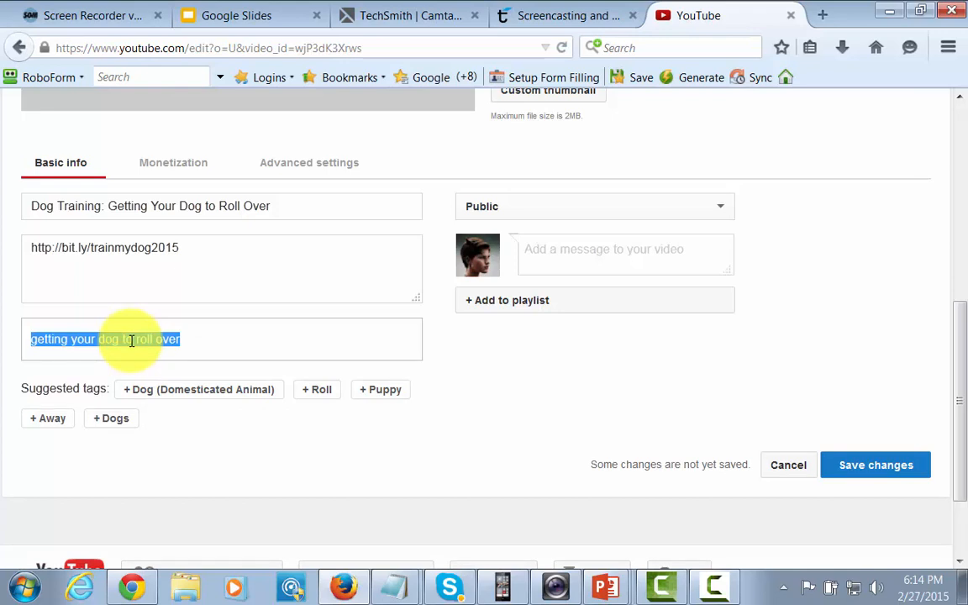
{"action": "key", "text": "BackSpace"}
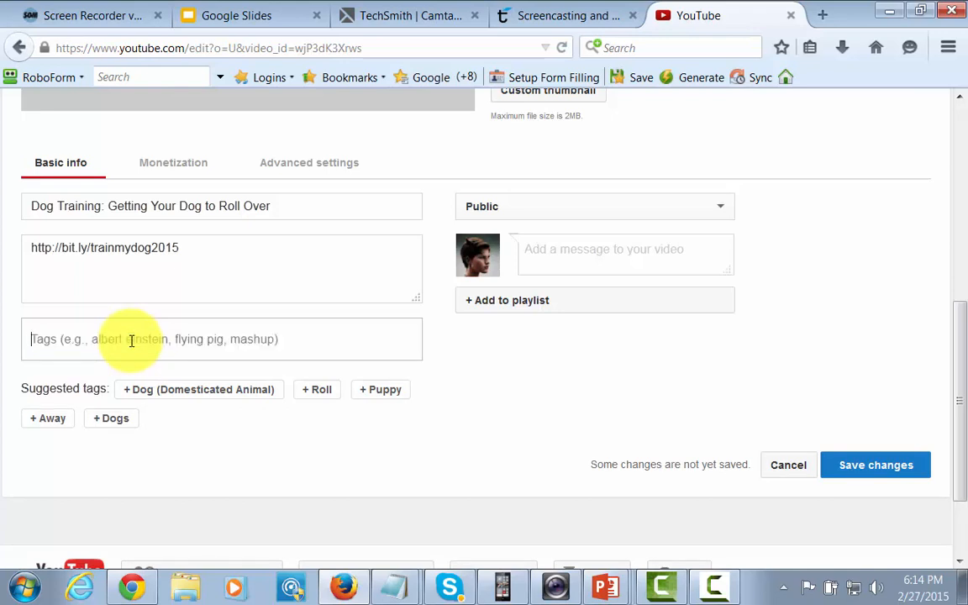
{"action": "type", "text": "Gett"}
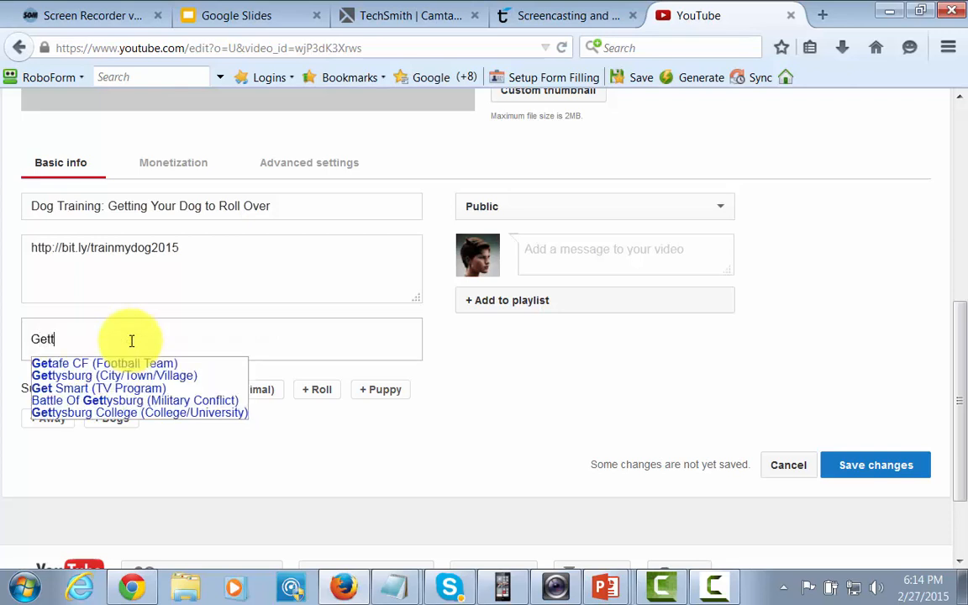
{"action": "type", "text": "ing Your Dog "}
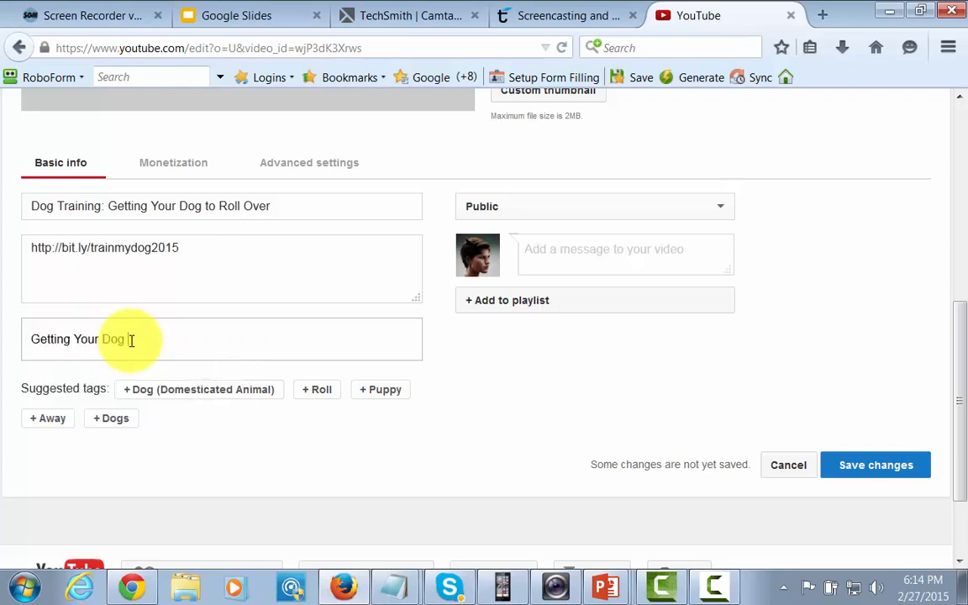
{"action": "type", "text": "to Roll Over,"}
{"action": "key", "text": "Return"}
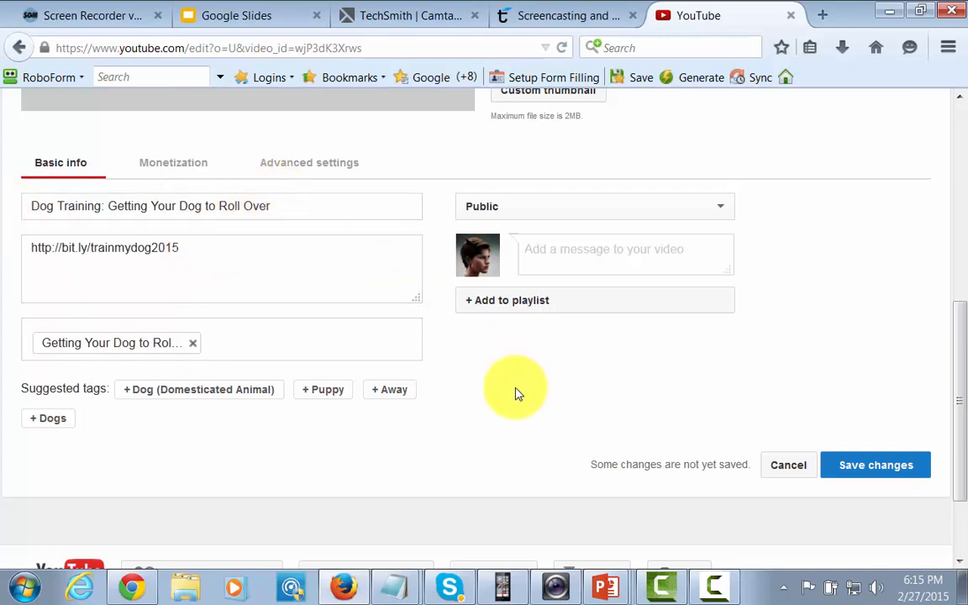
{"action": "scroll", "coordinate": [518, 391], "scroll_direction": "up", "scroll_amount": 5}
{"action": "scroll", "coordinate": [518, 392], "scroll_direction": "down", "scroll_amount": 1}
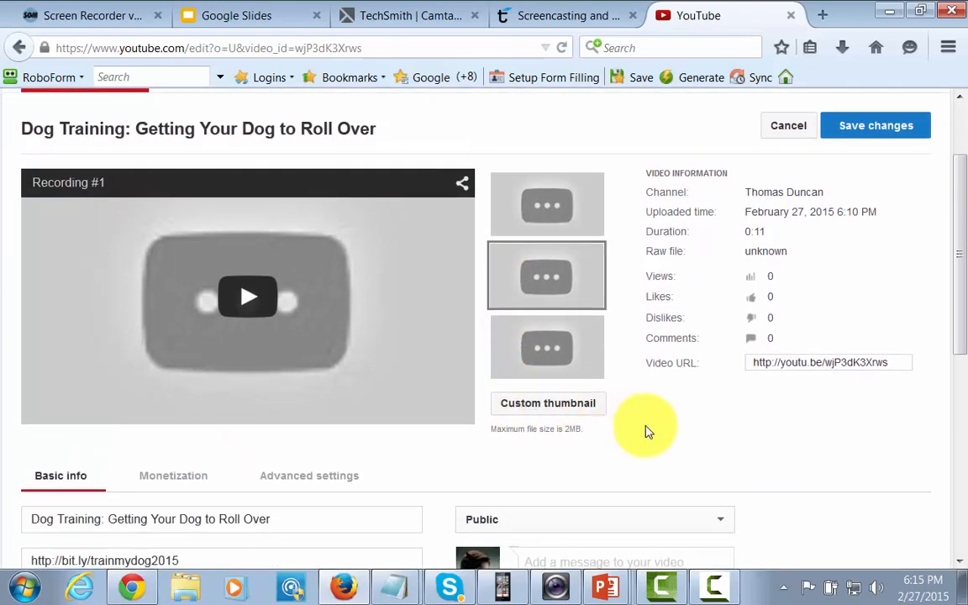
{"action": "scroll", "coordinate": [646, 430], "scroll_direction": "up", "scroll_amount": 2}
{"action": "scroll", "coordinate": [645, 429], "scroll_direction": "down", "scroll_amount": 2}
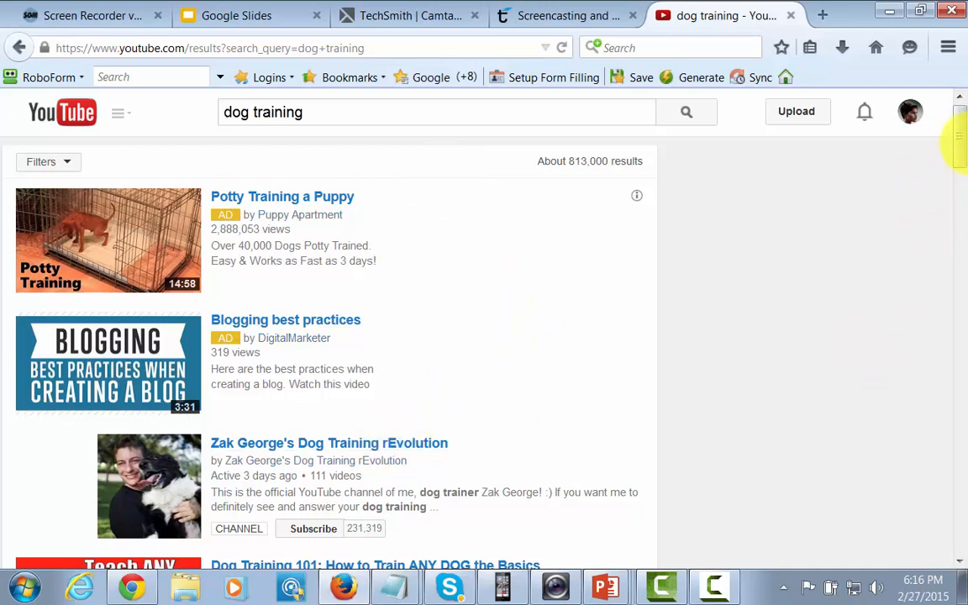
Look through the YouTube search results for "dog training", checking the titles and descriptions of the listed videos.
{"action": "left_click_drag", "start_coordinate": [962, 153], "coordinate": [963, 167]}
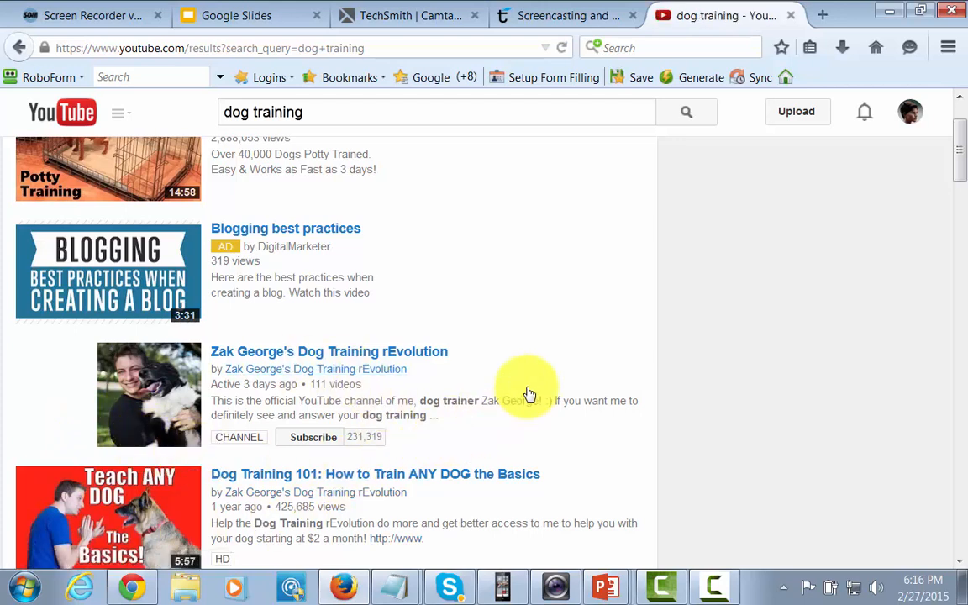
{"action": "left_click_drag", "start_coordinate": [963, 162], "coordinate": [963, 170]}
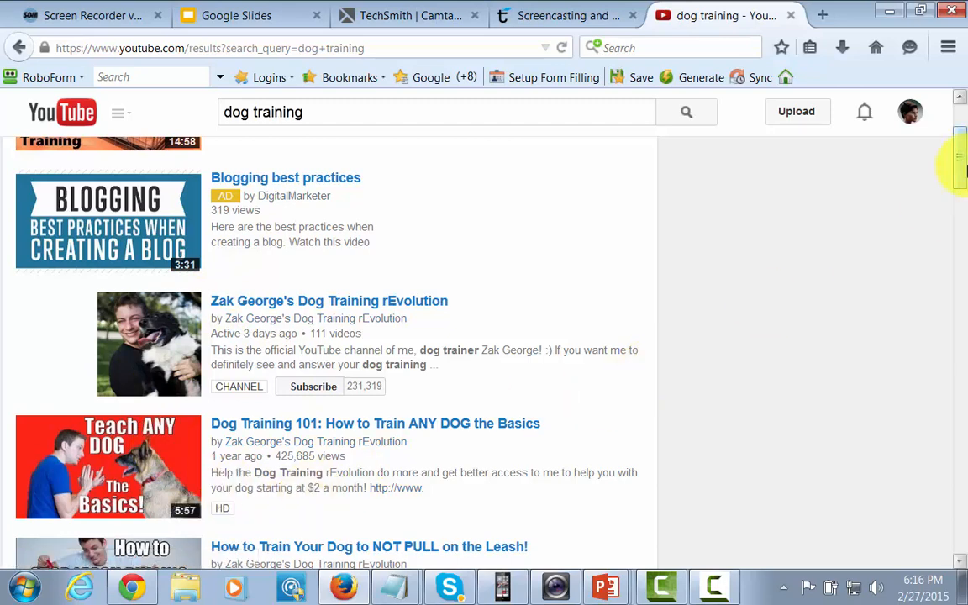
{"action": "mouse_move", "coordinate": [959, 159]}
{"action": "left_mouse_down"}
{"action": "mouse_move", "coordinate": [964, 208]}
{"action": "mouse_move", "coordinate": [963, 169]}
{"action": "left_mouse_up"}
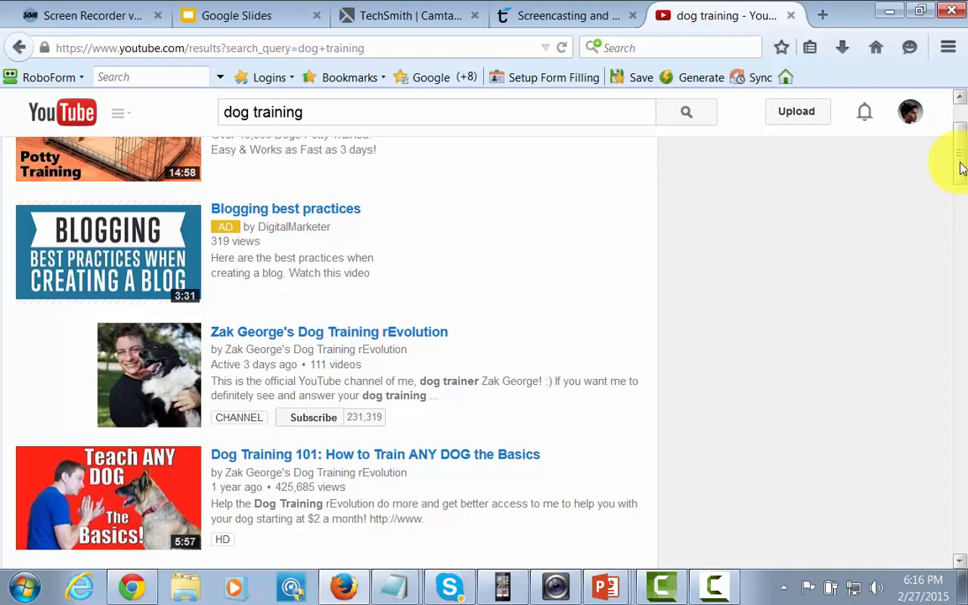
{"action": "left_click_drag", "start_coordinate": [962, 169], "coordinate": [962, 216]}
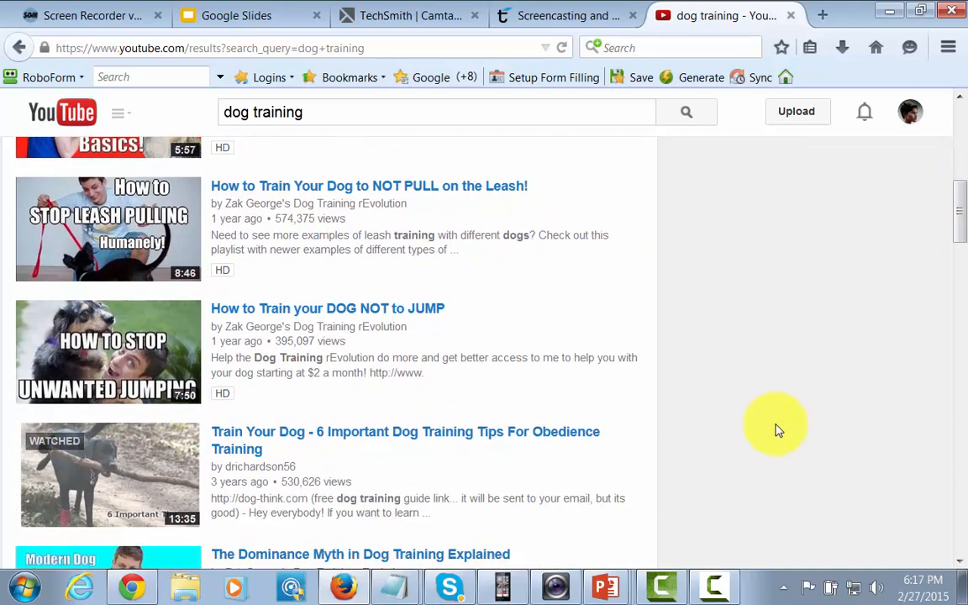
{"action": "scroll", "coordinate": [778, 431], "scroll_direction": "up", "scroll_amount": 6}
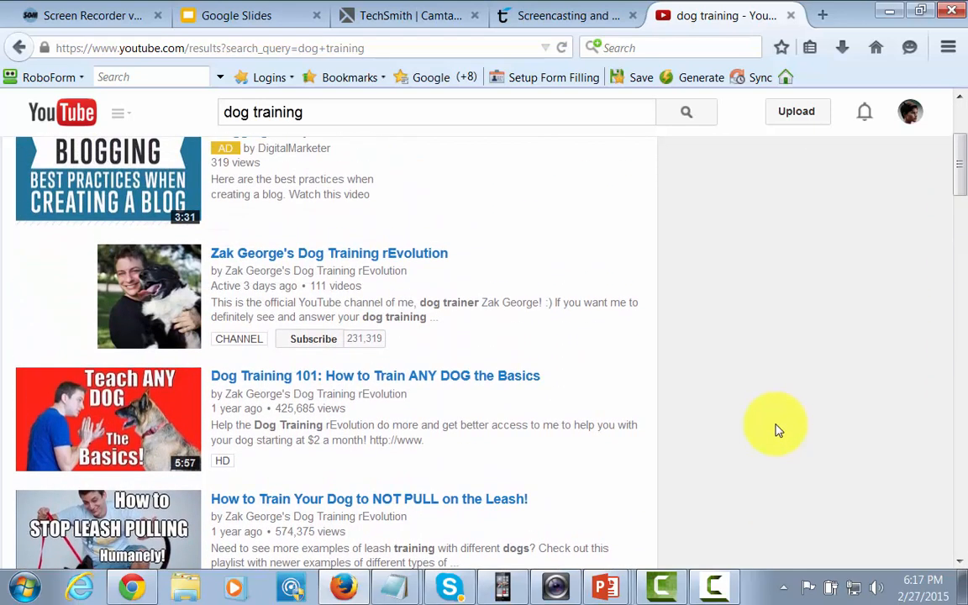
{"action": "scroll", "coordinate": [777, 430], "scroll_direction": "up", "scroll_amount": 2}
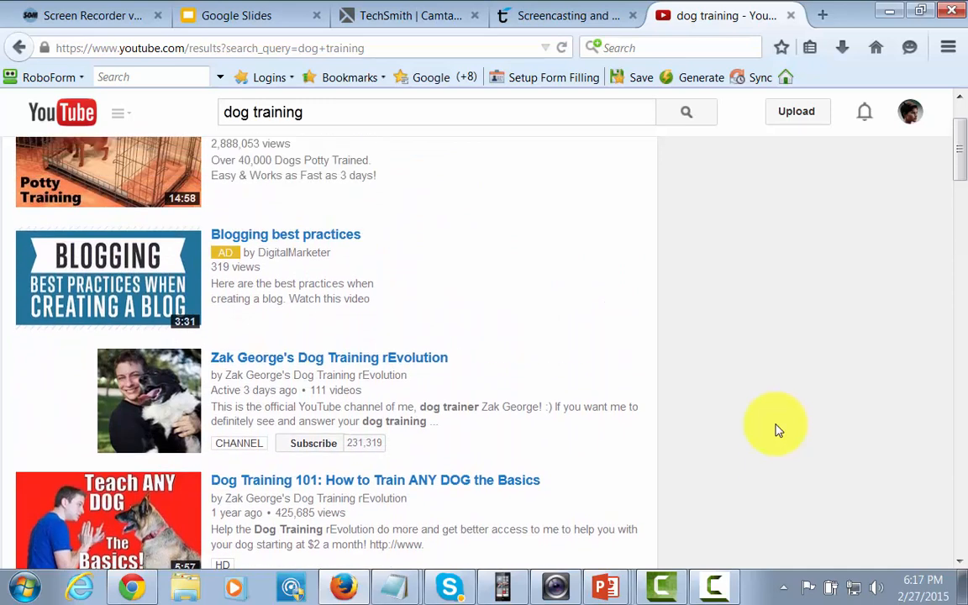
{"action": "scroll", "coordinate": [777, 431], "scroll_direction": "up", "scroll_amount": 2}
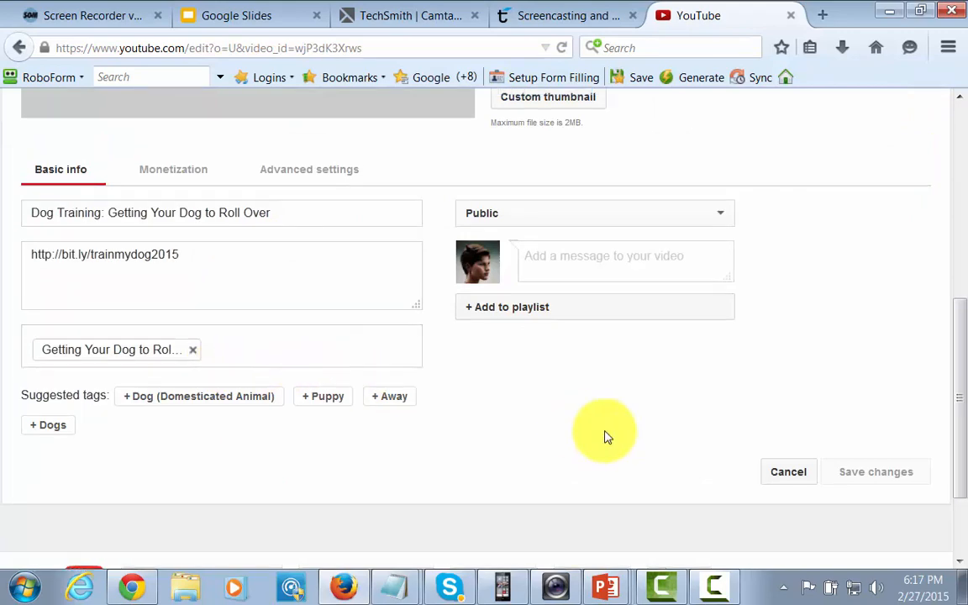
Open the video's advanced settings and examine its comment, license, distribution, category and statistics options.
{"action": "scroll", "coordinate": [606, 433], "scroll_direction": "up", "scroll_amount": 5}
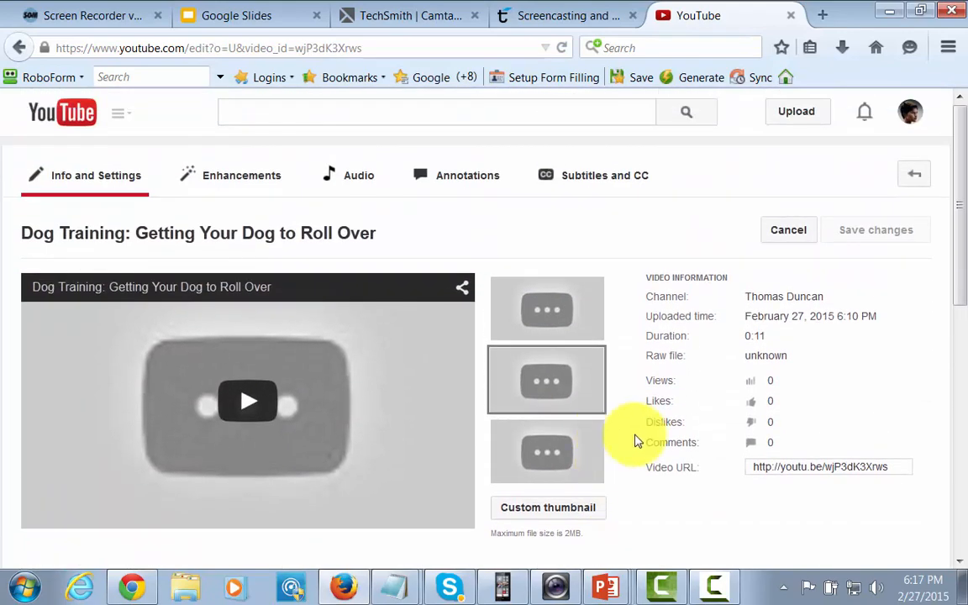
{"action": "scroll", "coordinate": [636, 442], "scroll_direction": "down", "scroll_amount": 2}
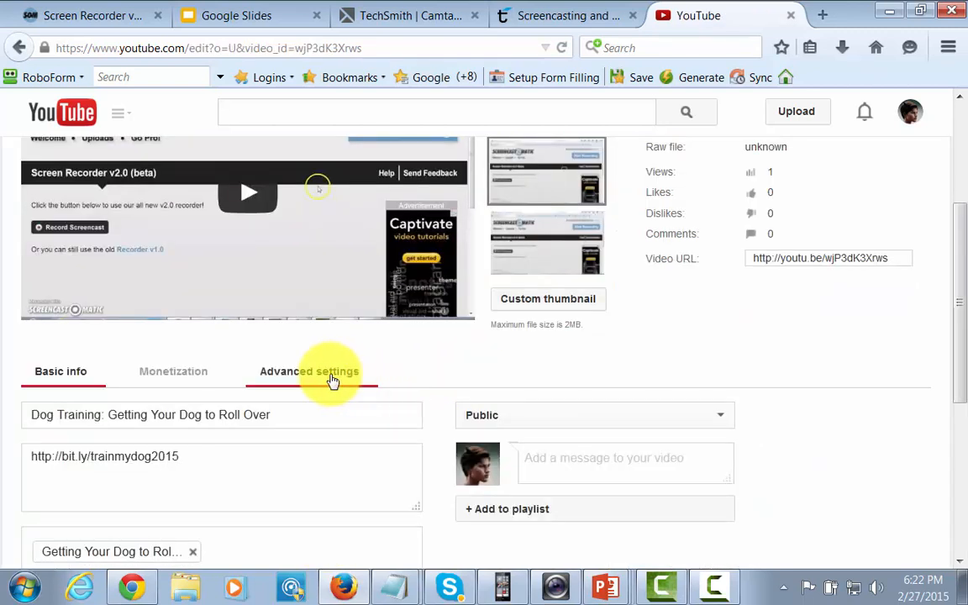
{"action": "scroll", "coordinate": [471, 371], "scroll_direction": "up", "scroll_amount": 3}
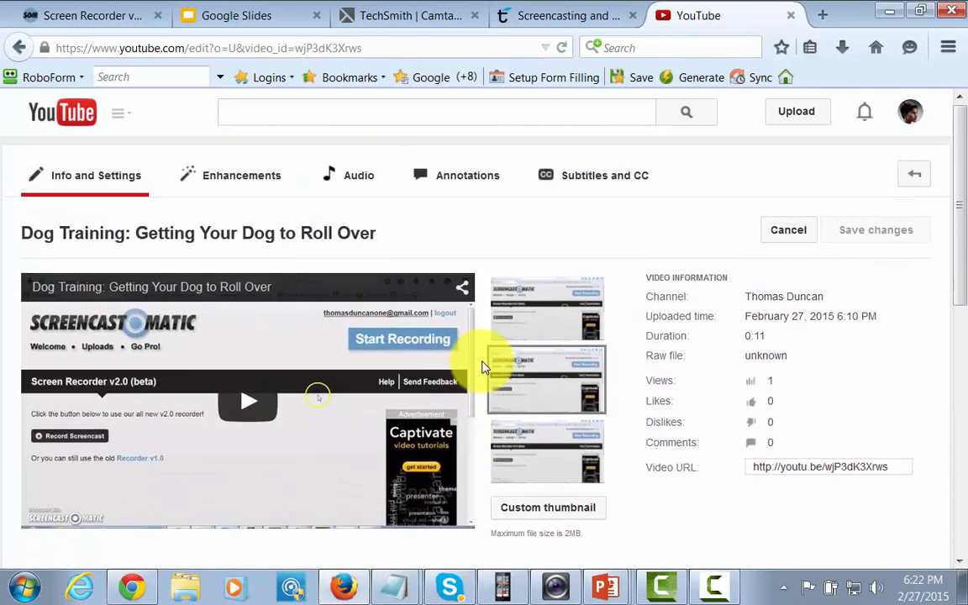
{"action": "scroll", "coordinate": [470, 386], "scroll_direction": "down", "scroll_amount": 3}
{"action": "left_click", "coordinate": [330, 375]}
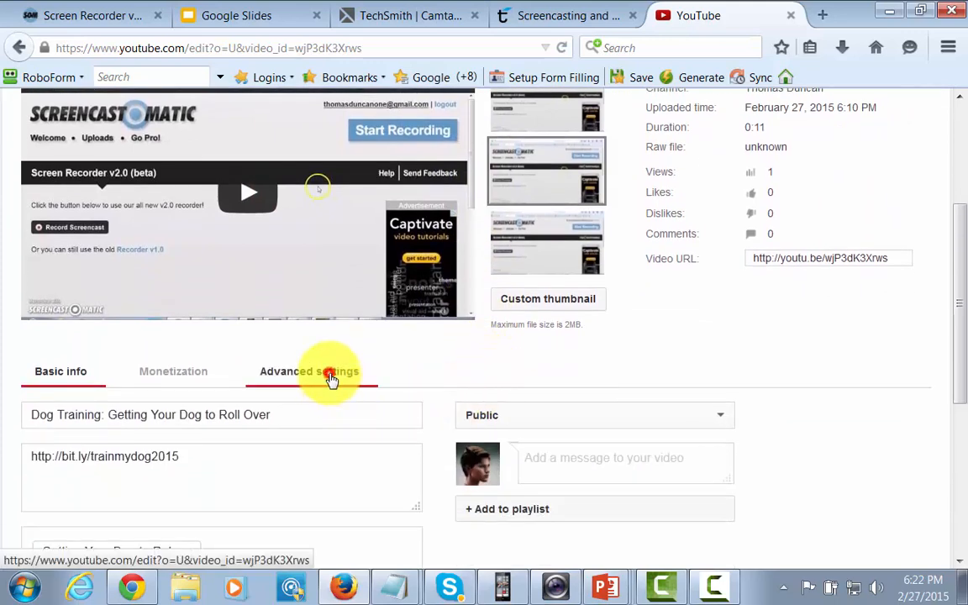
{"action": "scroll", "coordinate": [404, 368], "scroll_direction": "down", "scroll_amount": 2}
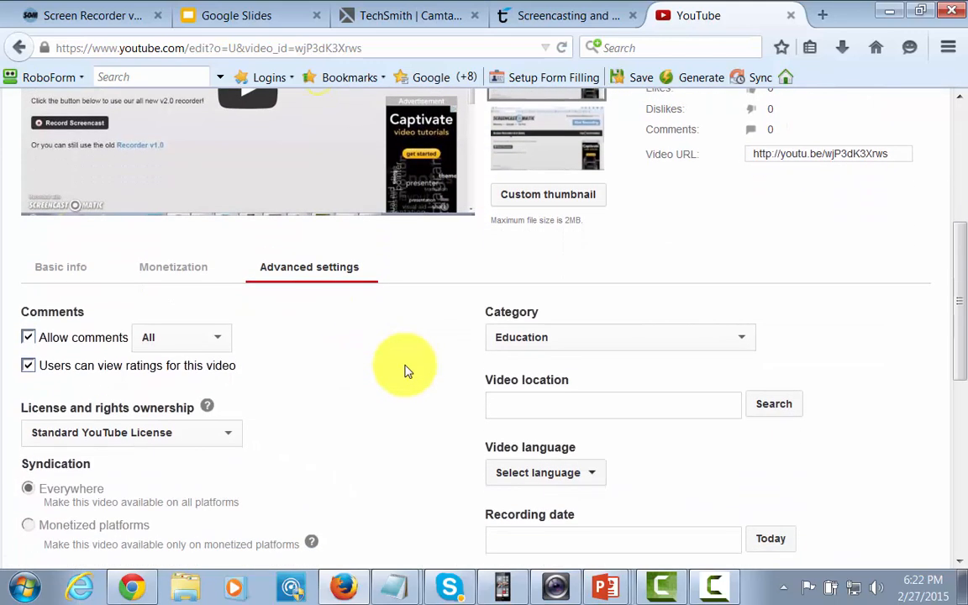
{"action": "scroll", "coordinate": [407, 370], "scroll_direction": "down", "scroll_amount": 2}
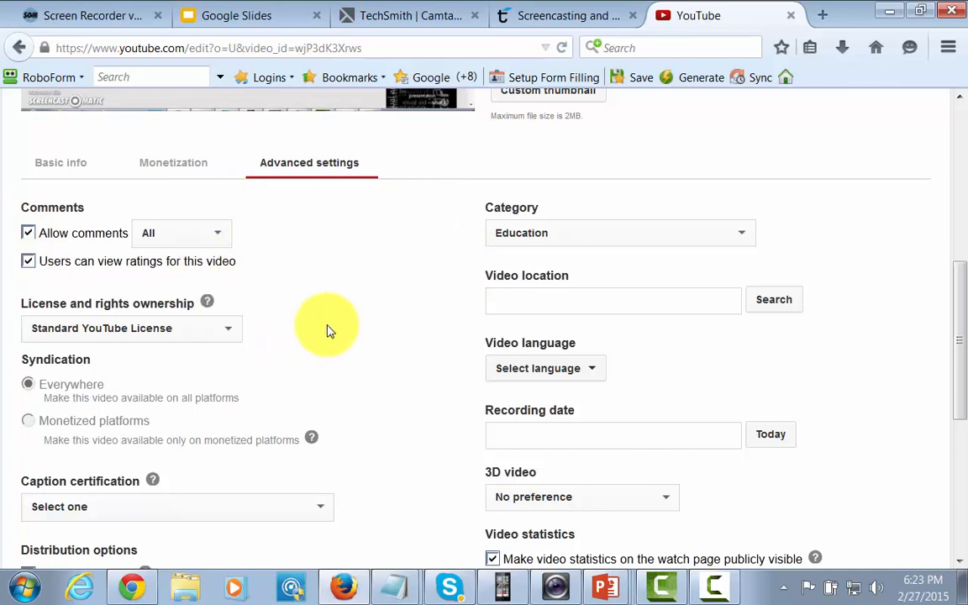
{"action": "scroll", "coordinate": [328, 330], "scroll_direction": "down", "scroll_amount": 2}
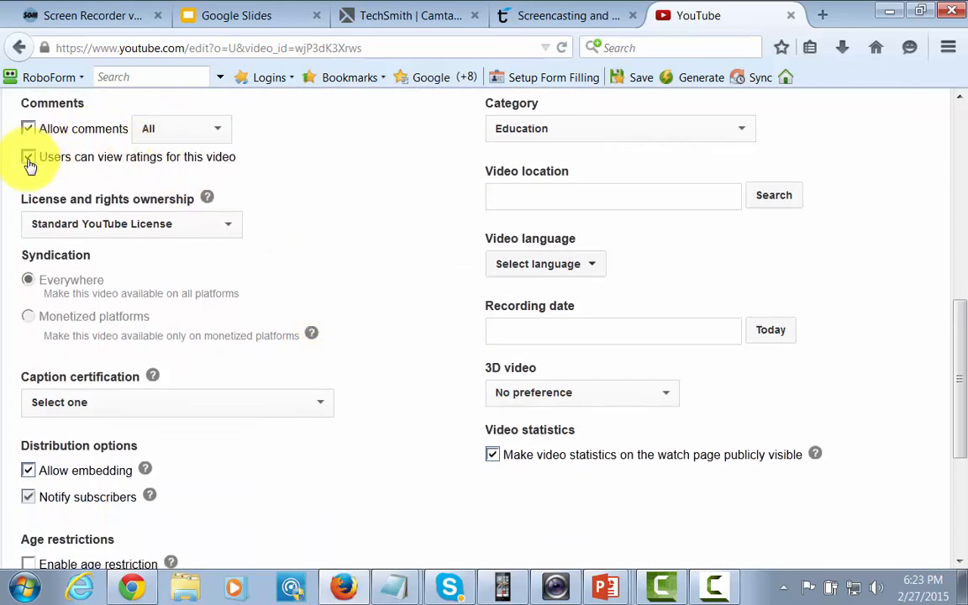
{"action": "scroll", "coordinate": [338, 232], "scroll_direction": "down", "scroll_amount": 2}
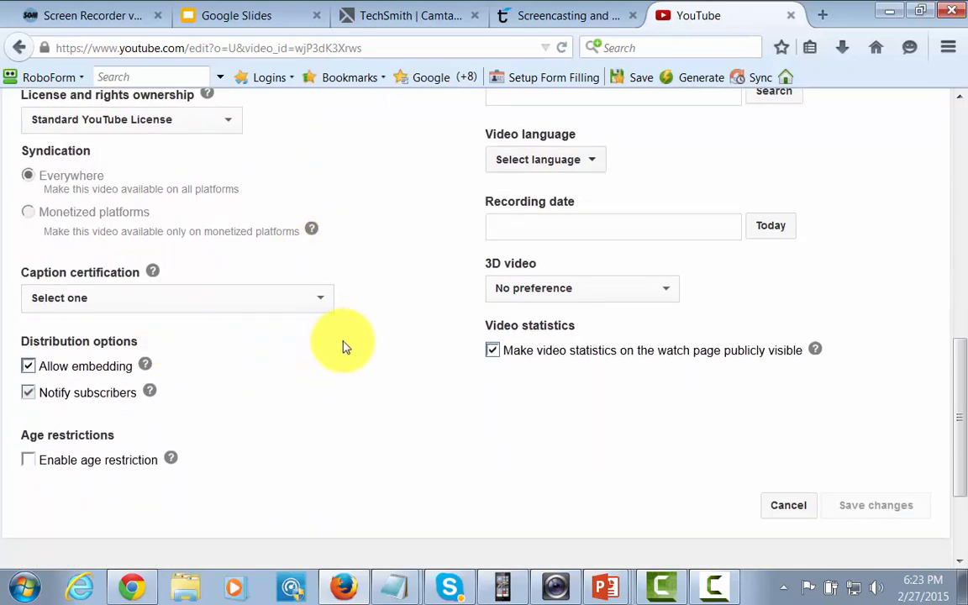
{"action": "scroll", "coordinate": [344, 347], "scroll_direction": "up", "scroll_amount": 2}
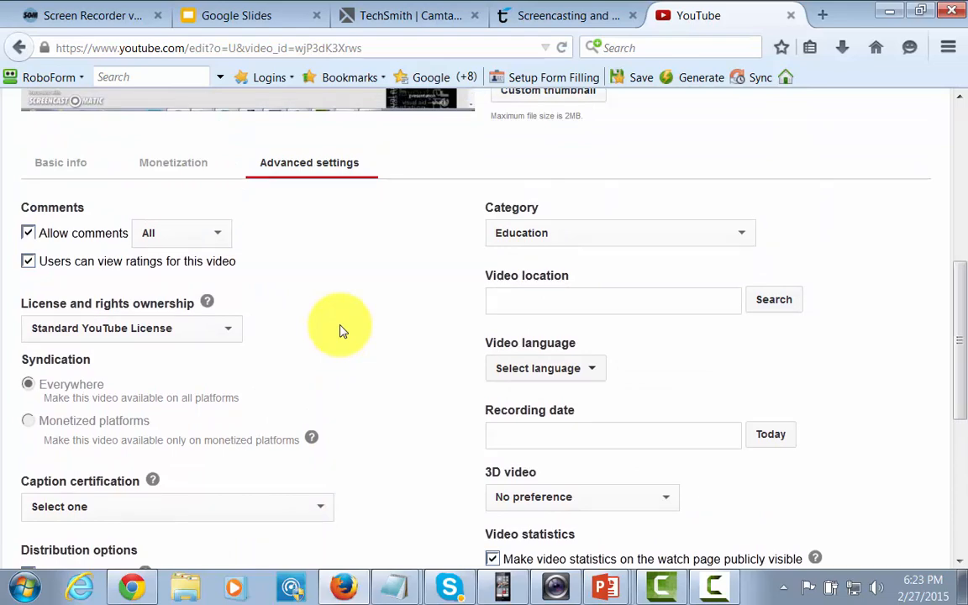
{"action": "scroll", "coordinate": [340, 330], "scroll_direction": "up", "scroll_amount": 2}
{"action": "scroll", "coordinate": [341, 334], "scroll_direction": "up", "scroll_amount": 1}
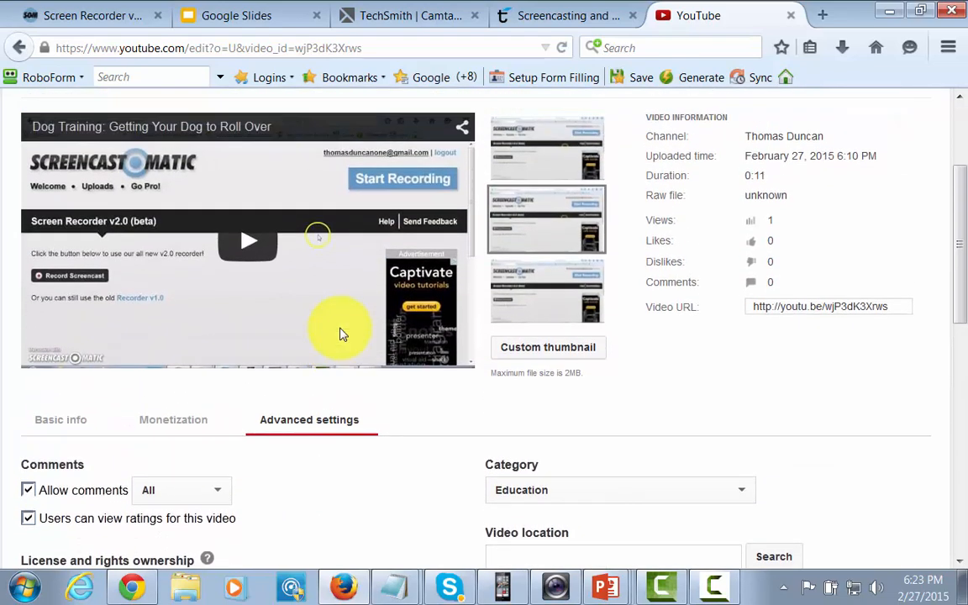